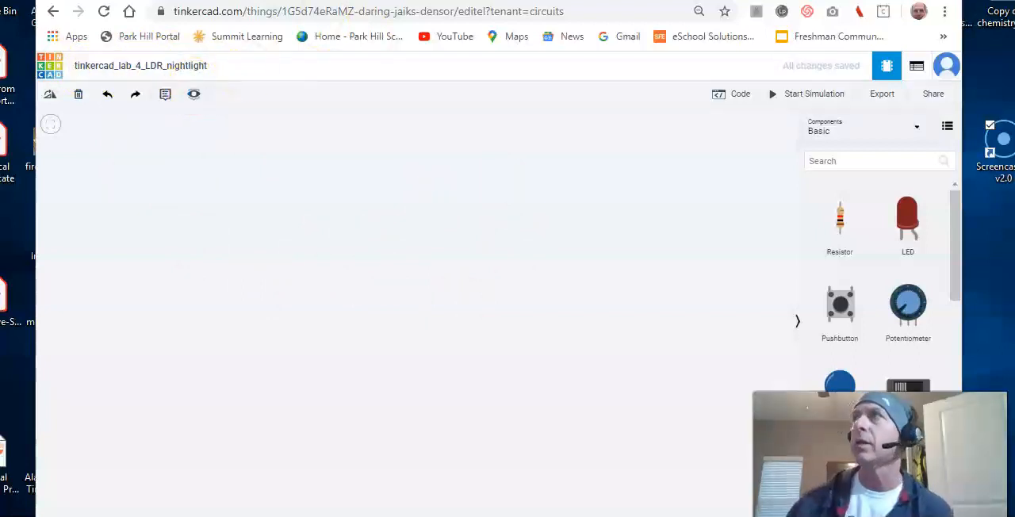
Switch to the Google Docs lab handout, review the night light introduction and the 555 timer schematic, and return to the Tinkercad circuit.
{"action": "left_click_drag", "start_coordinate": [1014, 142], "coordinate": [527, 0]}
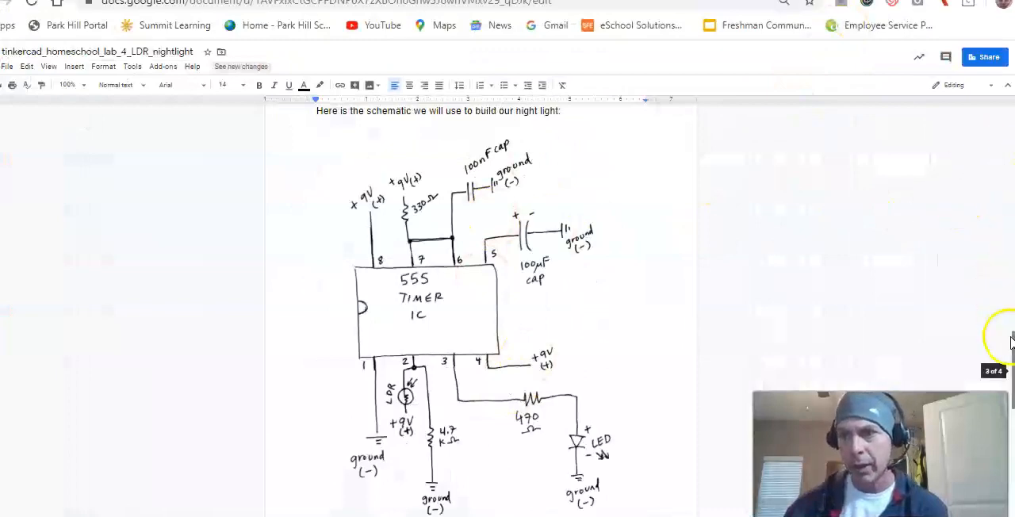
{"action": "left_click_drag", "start_coordinate": [1000, 367], "coordinate": [944, 146]}
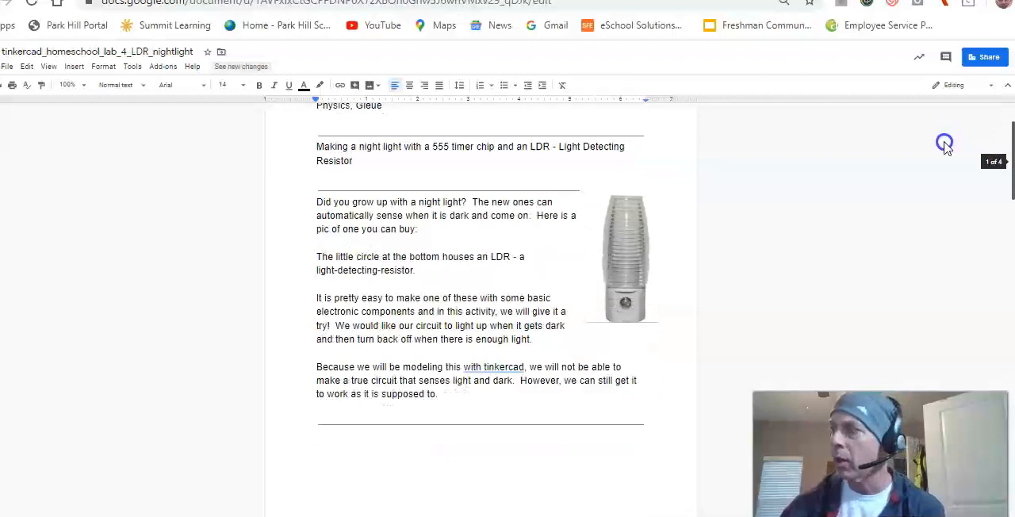
{"action": "left_click_drag", "start_coordinate": [945, 145], "coordinate": [944, 152]}
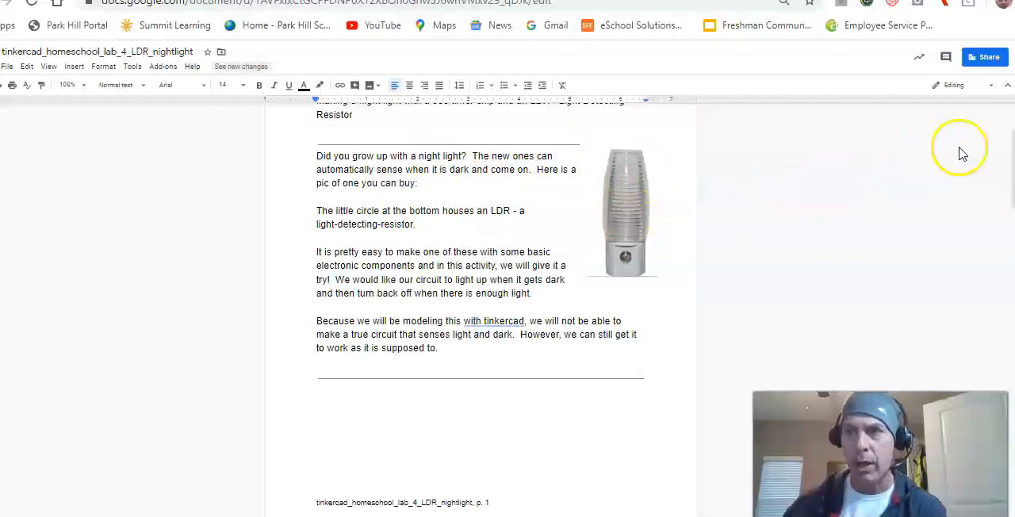
{"action": "left_click_drag", "start_coordinate": [1009, 163], "coordinate": [1004, 370]}
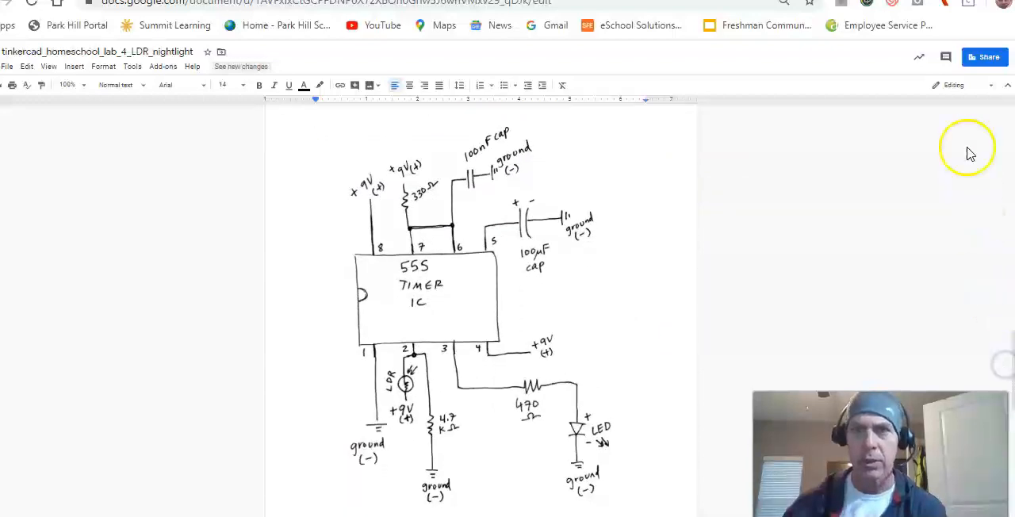
{"action": "left_click_drag", "start_coordinate": [793, 0], "coordinate": [1014, 40]}
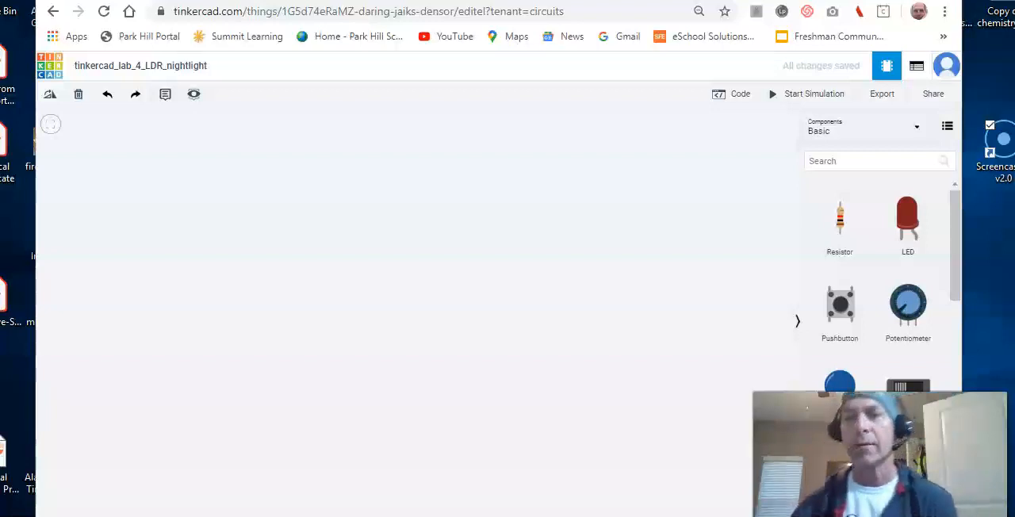
Search the components for "brea" and place a Breadboard Small in the workspace.
{"action": "left_click", "coordinate": [881, 162]}
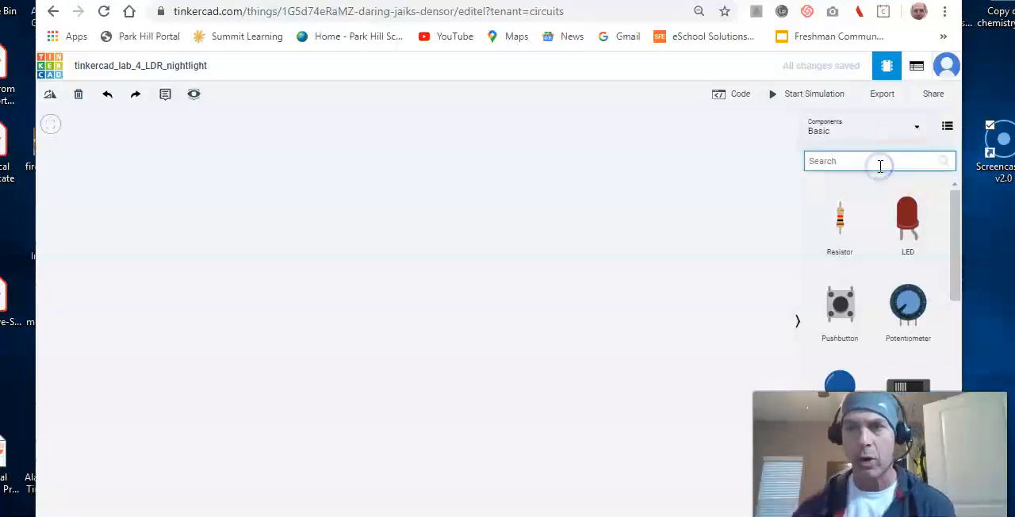
{"action": "key", "text": "BackSpace"}
{"action": "type", "text": "b"}
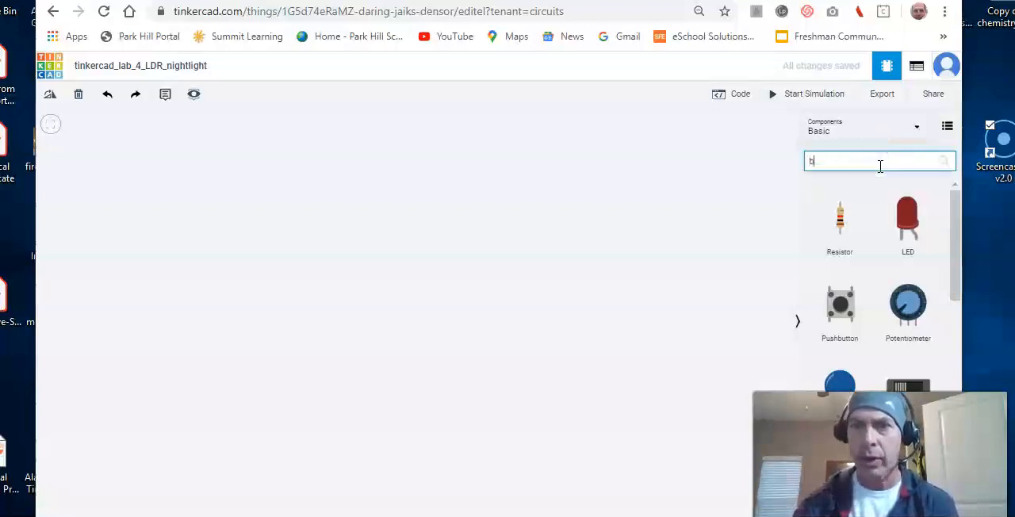
{"action": "type", "text": "rea"}
{"action": "left_click_drag", "start_coordinate": [829, 222], "coordinate": [359, 288]}
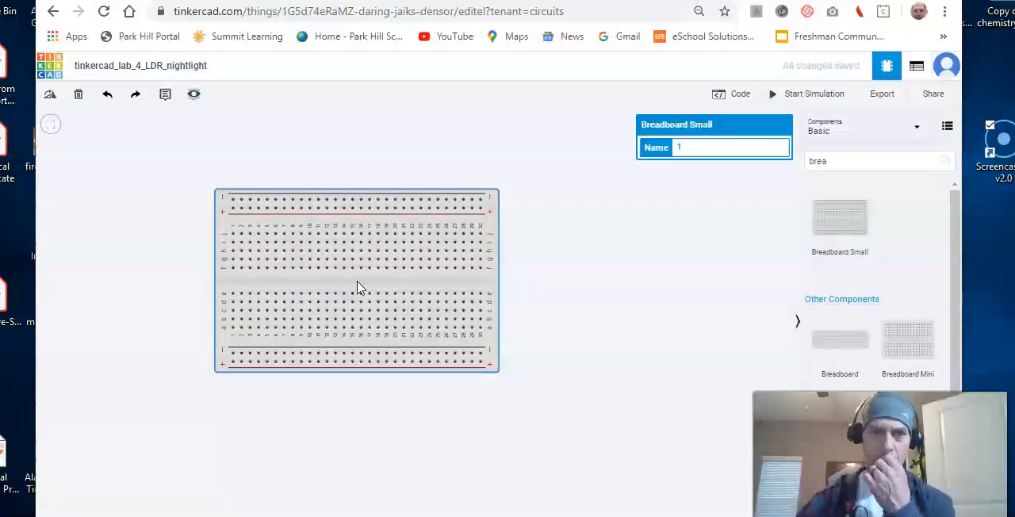
Search the components for "battery" and place a 9V Battery to the right of the breadboard with its terminals facing it.
{"action": "left_click", "coordinate": [869, 160]}
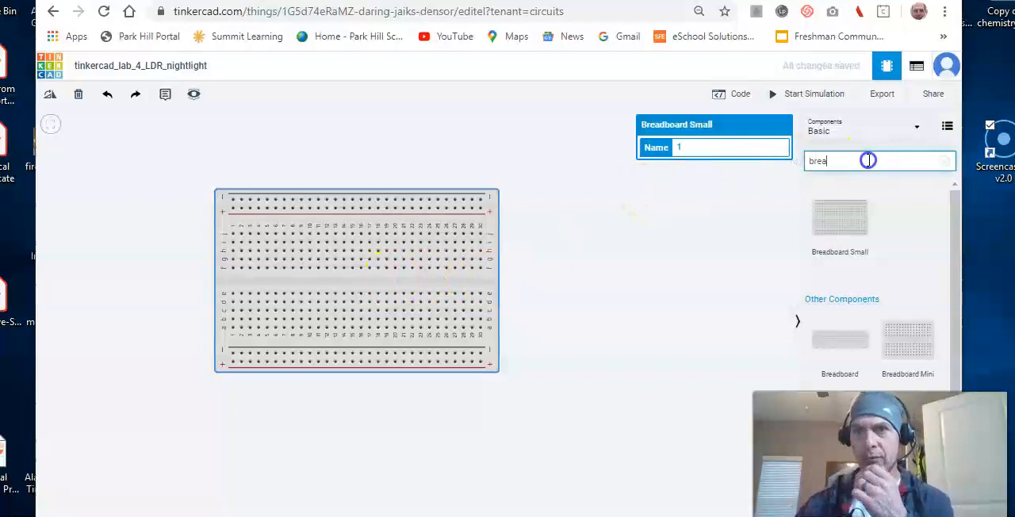
{"action": "key", "text": "BackSpace"}
{"action": "key", "text": "BackSpace"}
{"action": "key", "text": "BackSpace"}
{"action": "key", "text": "BackSpace"}
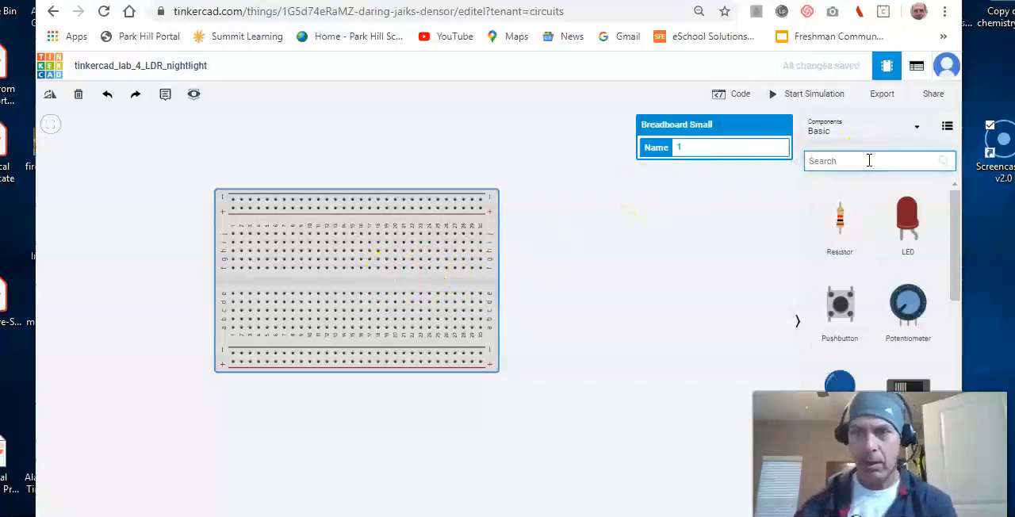
{"action": "type", "text": "batterey"}
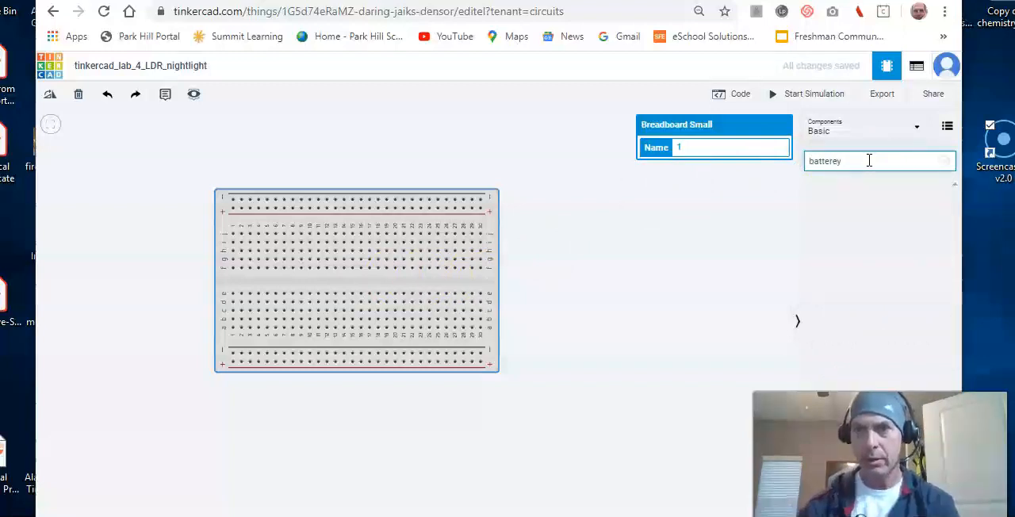
{"action": "key", "text": "BackSpace"}
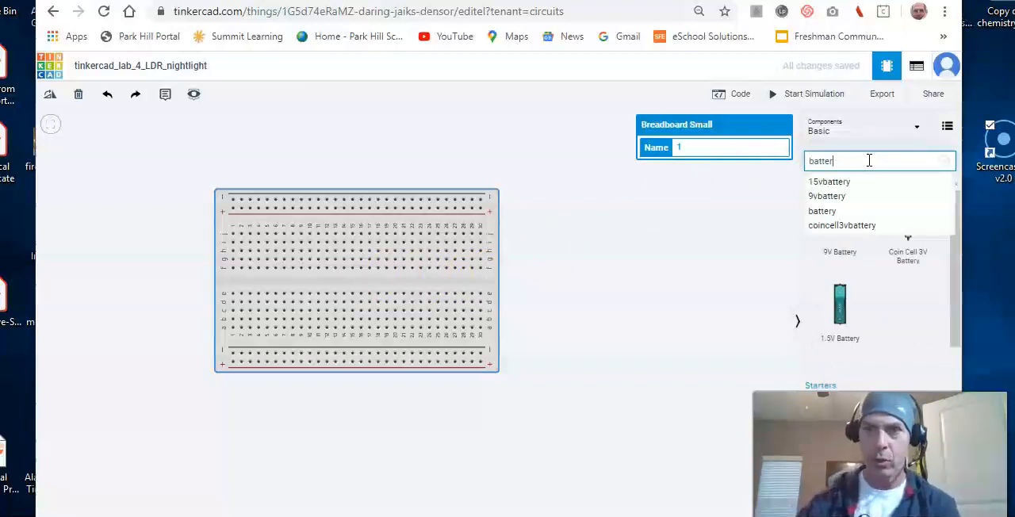
{"action": "left_click", "coordinate": [839, 252]}
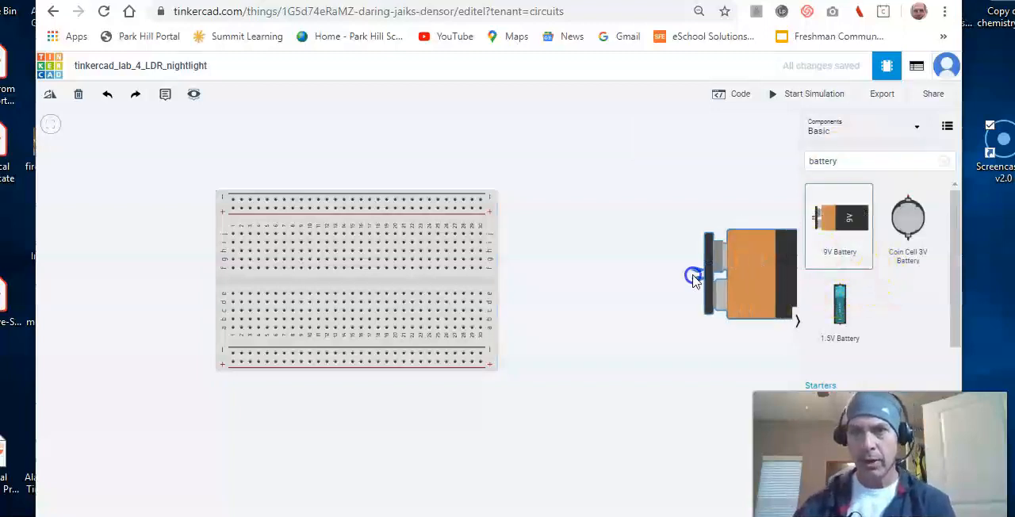
{"action": "left_click", "coordinate": [575, 279]}
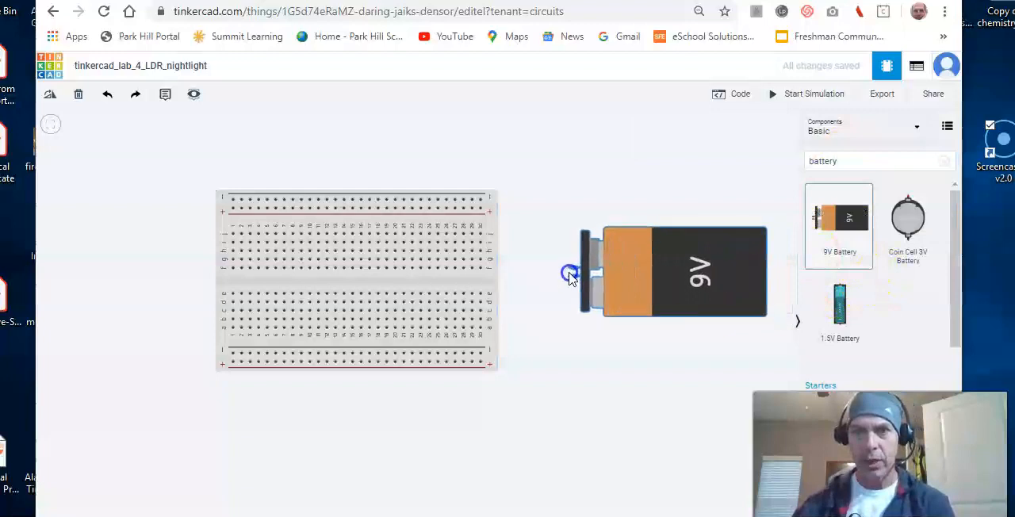
{"action": "left_click", "coordinate": [564, 277]}
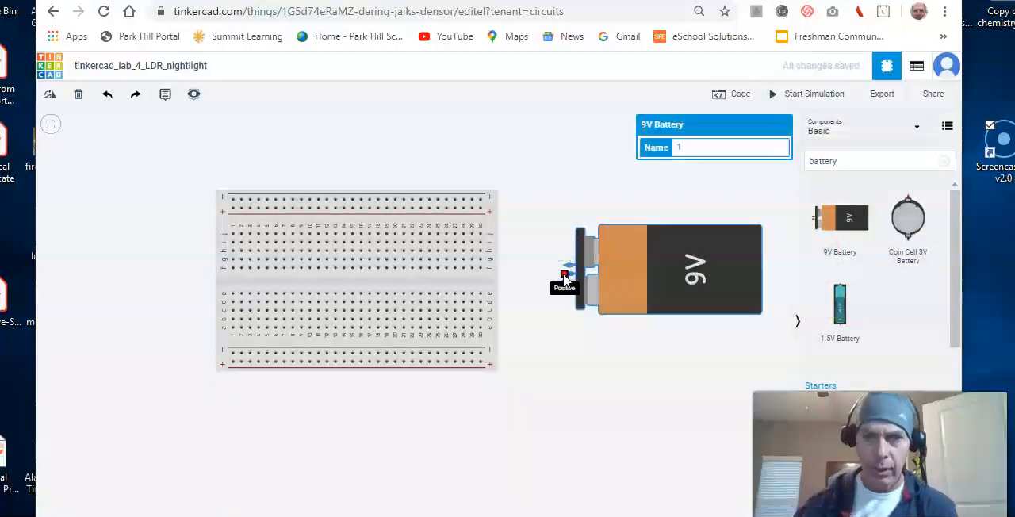
Wire the battery's positive terminal to the lower positive rail at column 30, and link both positive rails at column 29.
{"action": "left_click", "coordinate": [564, 277]}
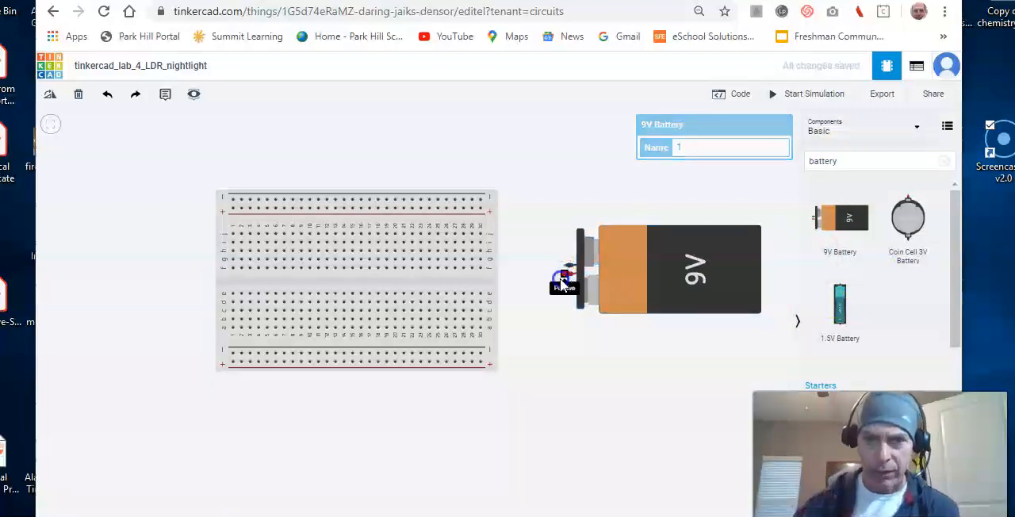
{"action": "left_click", "coordinate": [482, 364]}
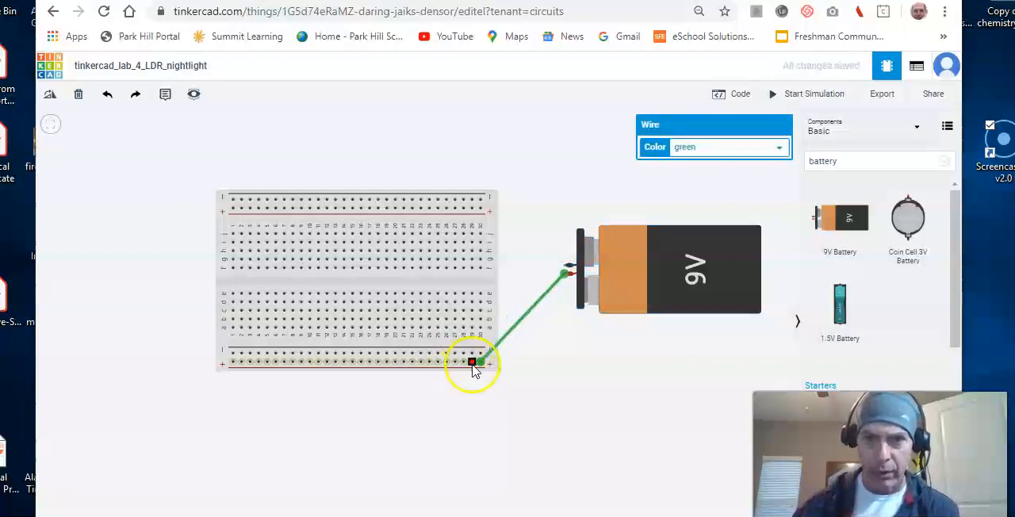
{"action": "left_click", "coordinate": [472, 363]}
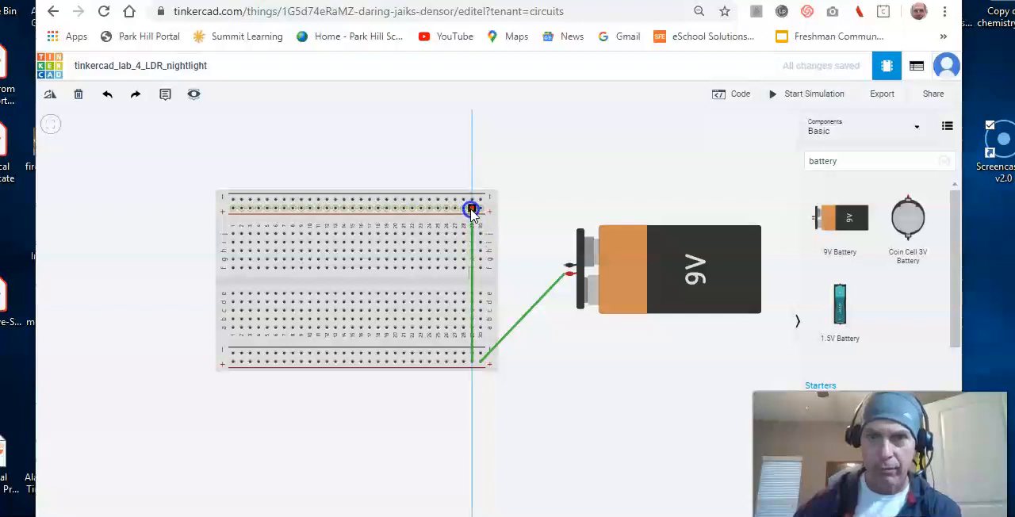
{"action": "left_click", "coordinate": [472, 210]}
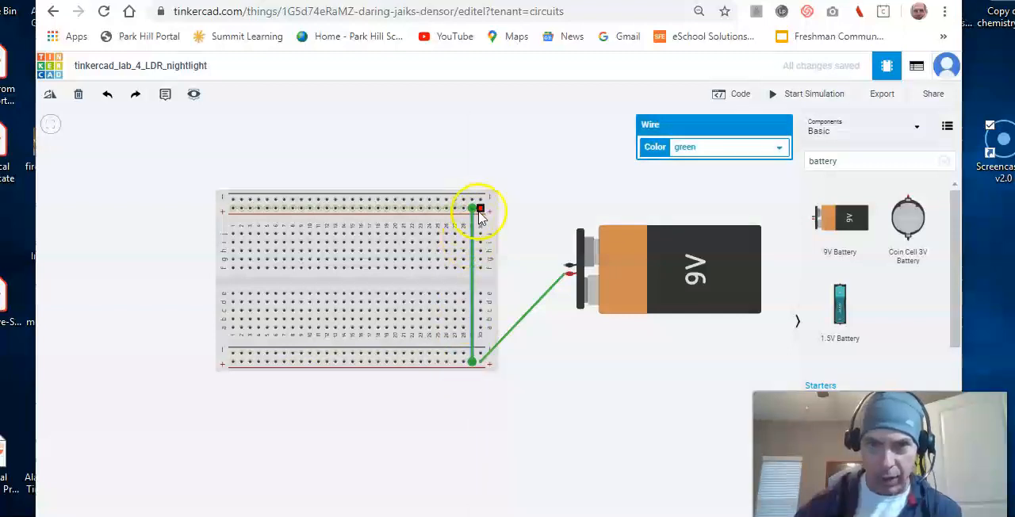
Wire the battery's negative terminal to the upper negative rail's right end, and link both negative rails with a parallel wire near column 28.
{"action": "left_click", "coordinate": [555, 260]}
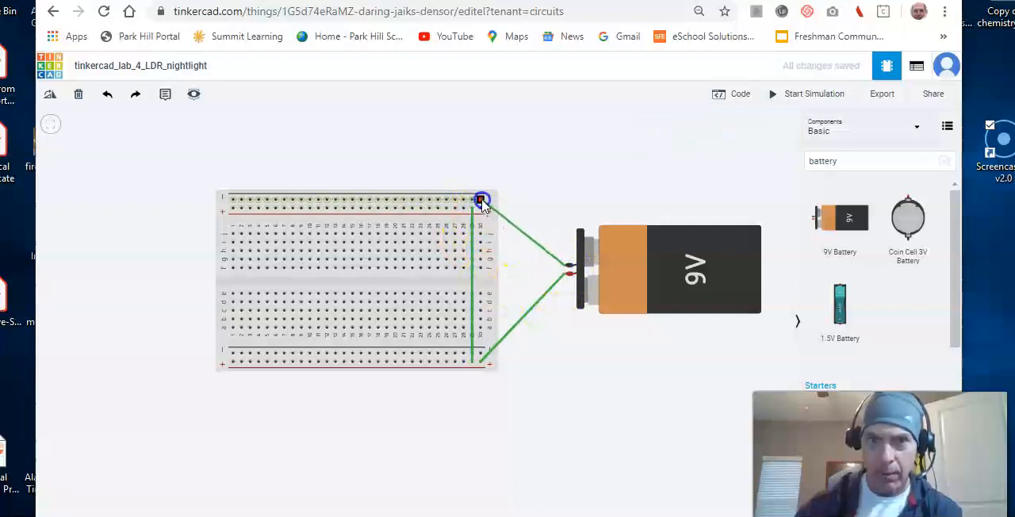
{"action": "left_click", "coordinate": [481, 201]}
{"action": "left_click", "coordinate": [465, 203]}
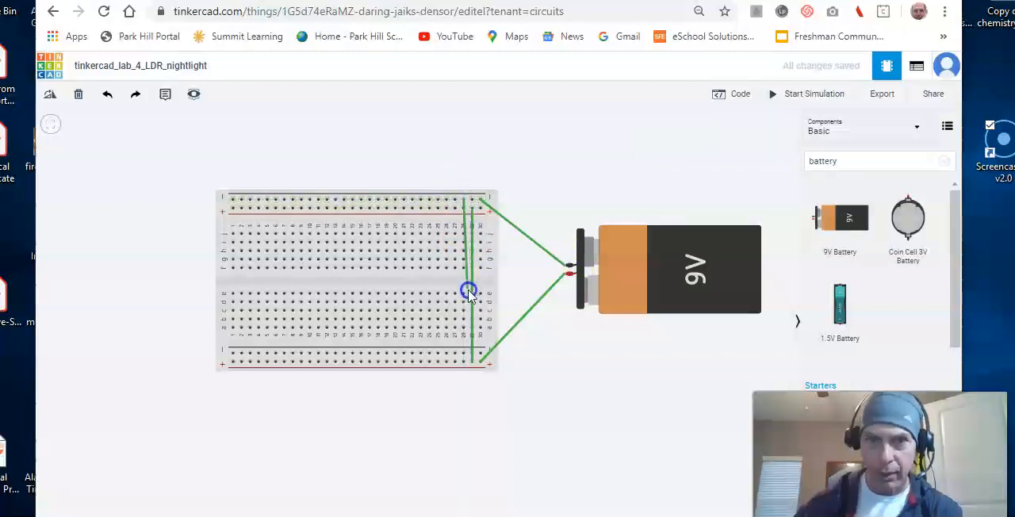
{"action": "left_click", "coordinate": [465, 355]}
{"action": "left_click", "coordinate": [529, 155]}
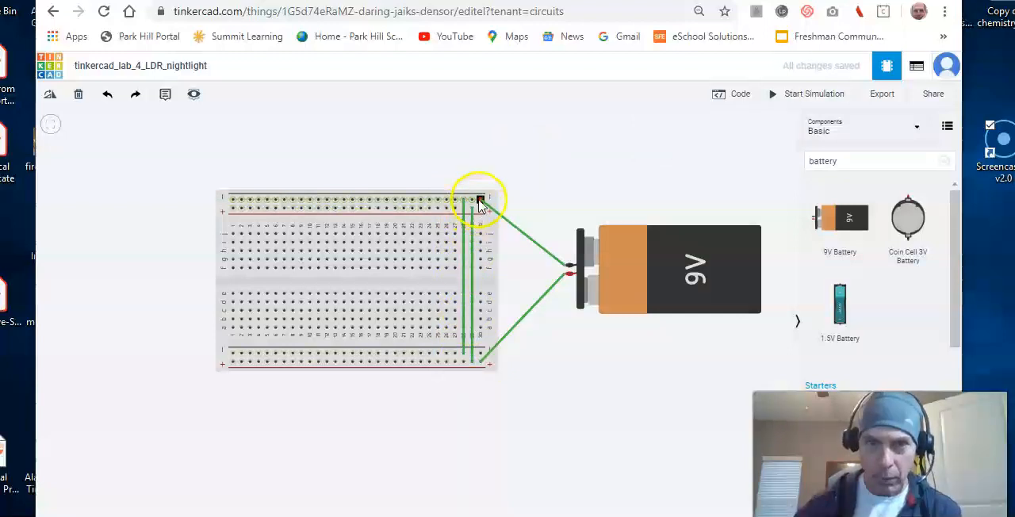
Search the components for "555" and place the Timer chip across the breadboard's center gap at columns 11 to 14.
{"action": "left_click", "coordinate": [842, 161]}
{"action": "key", "text": "BackSpace"}
{"action": "key", "text": "BackSpace"}
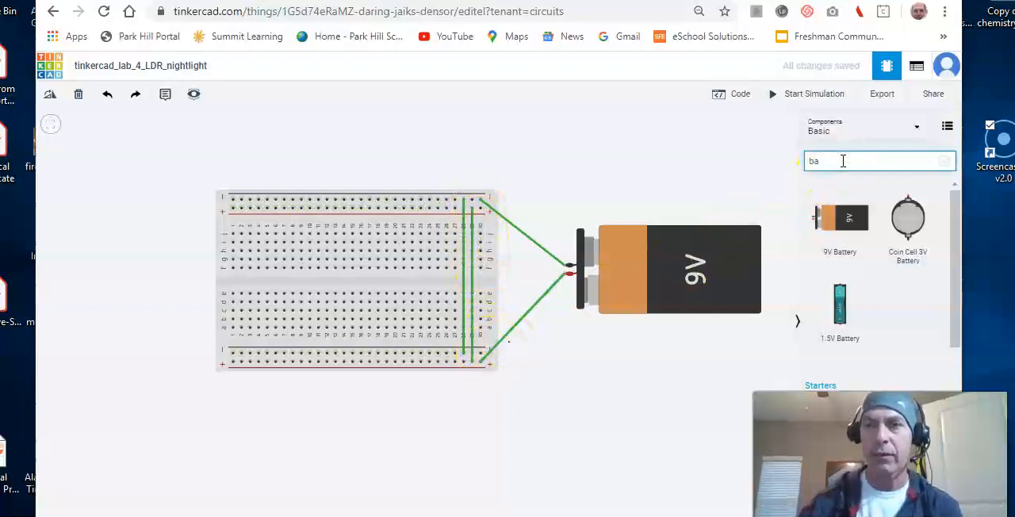
{"action": "key", "text": "BackSpace"}
{"action": "key", "text": "BackSpace"}
{"action": "type", "text": "555"}
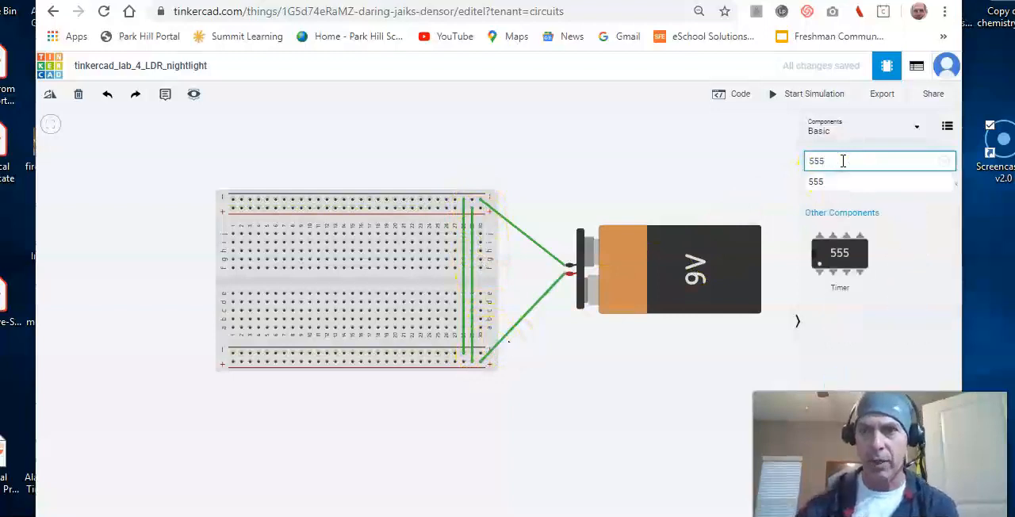
{"action": "left_click_drag", "start_coordinate": [843, 256], "coordinate": [337, 287]}
{"action": "left_click", "coordinate": [334, 282]}
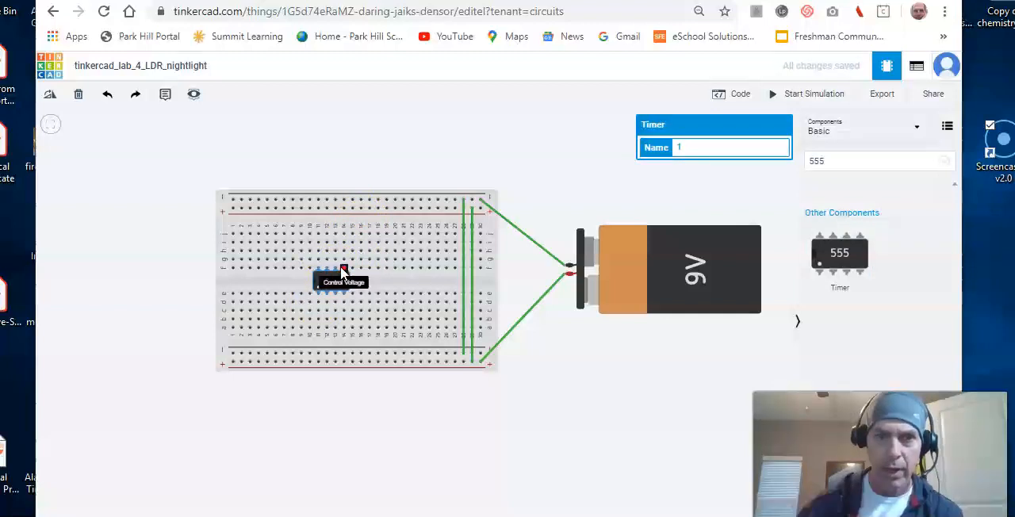
Wire the timer's pin 1 from a11 to the lower negative rail, and extend pin 2 with a wire from d12 to d6.
{"action": "left_click_drag", "start_coordinate": [320, 265], "coordinate": [389, 173]}
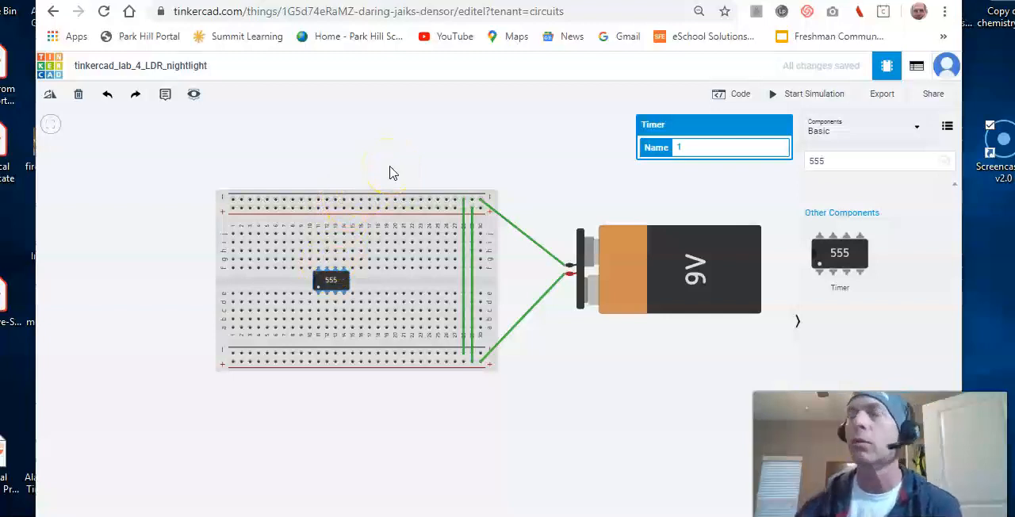
{"action": "left_click_drag", "start_coordinate": [389, 172], "coordinate": [319, 353]}
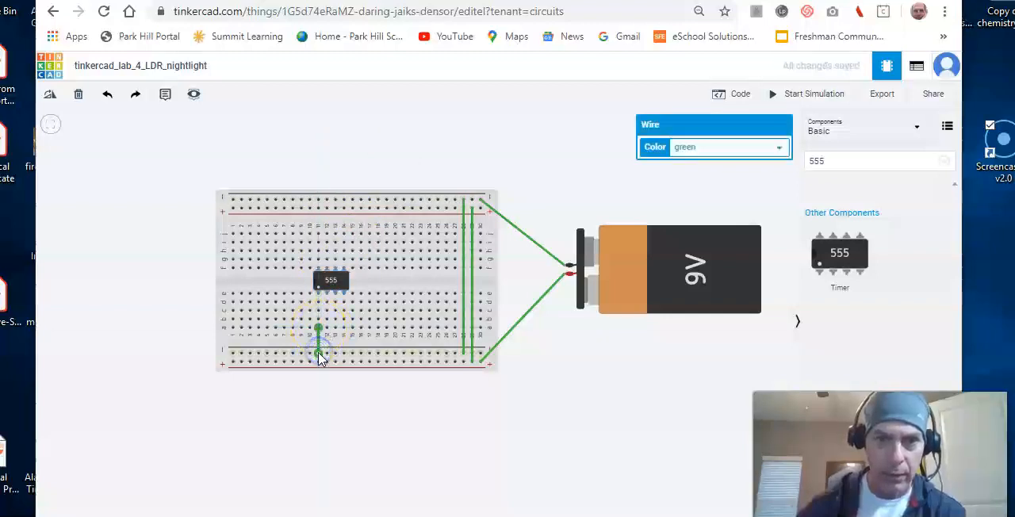
{"action": "left_click", "coordinate": [319, 313]}
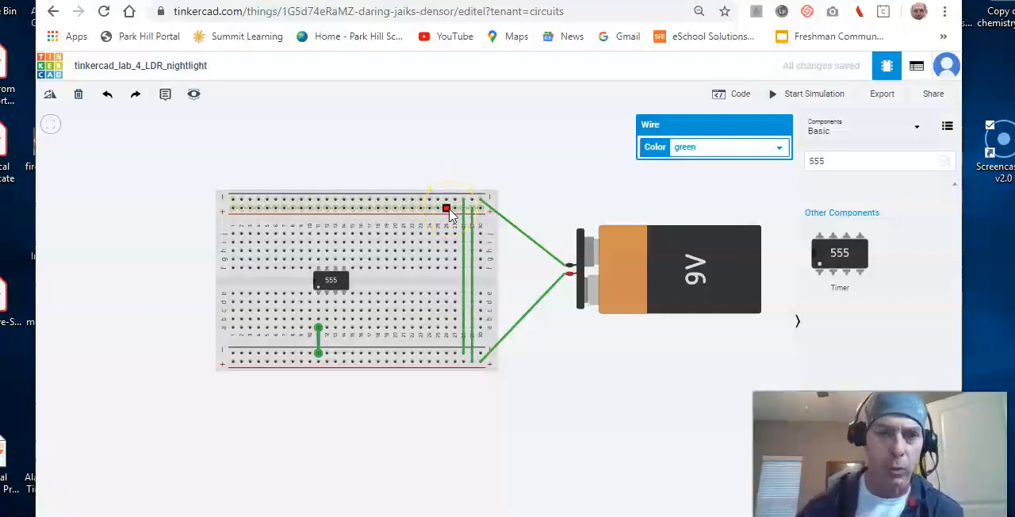
{"action": "left_click", "coordinate": [327, 304]}
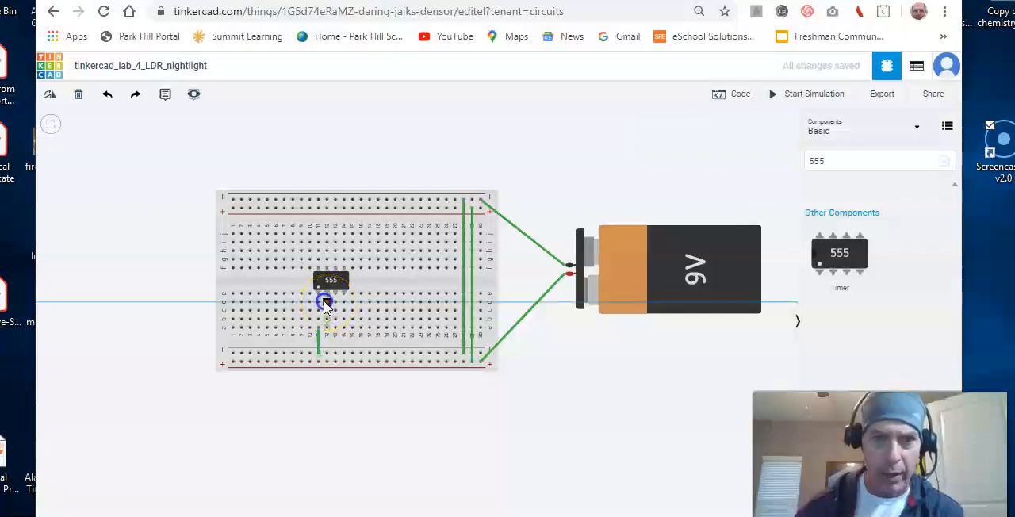
{"action": "left_click", "coordinate": [276, 302]}
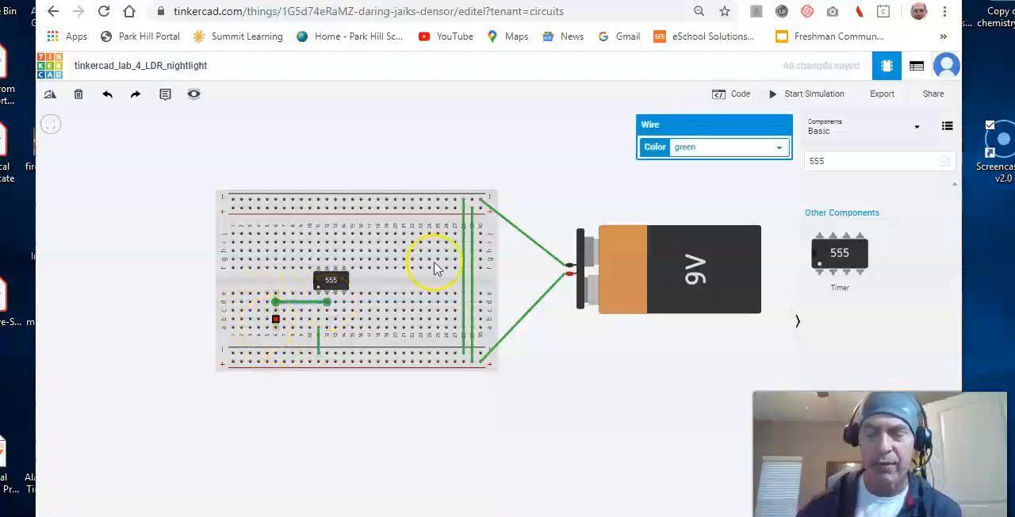
Search the components for "photo" and add a Photoresistor above the breadboard.
{"action": "left_click", "coordinate": [847, 157]}
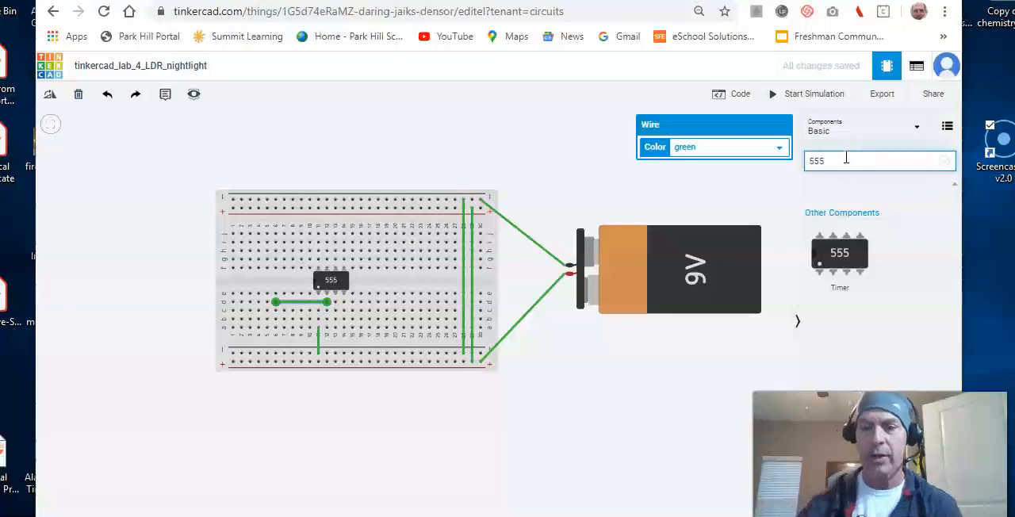
{"action": "type", "text": "LD"}
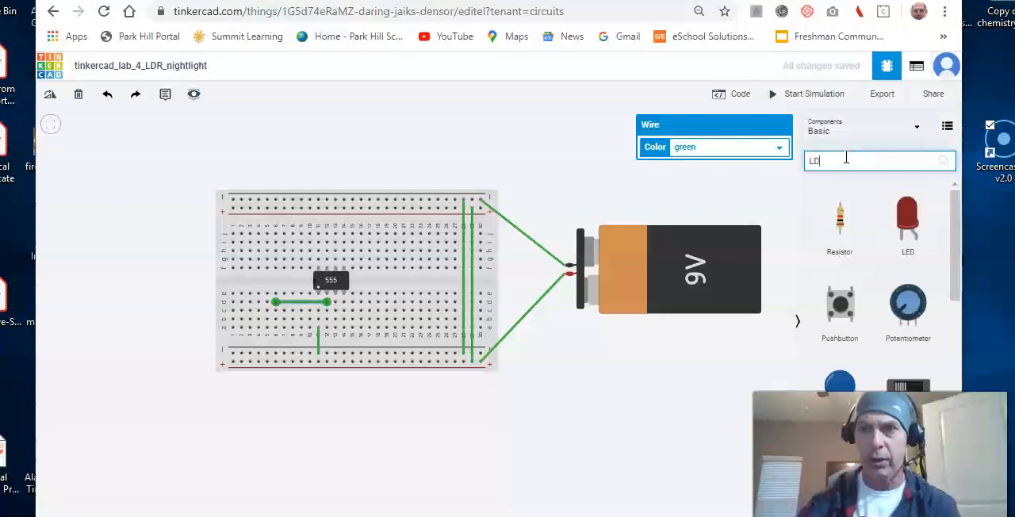
{"action": "type", "text": "R"}
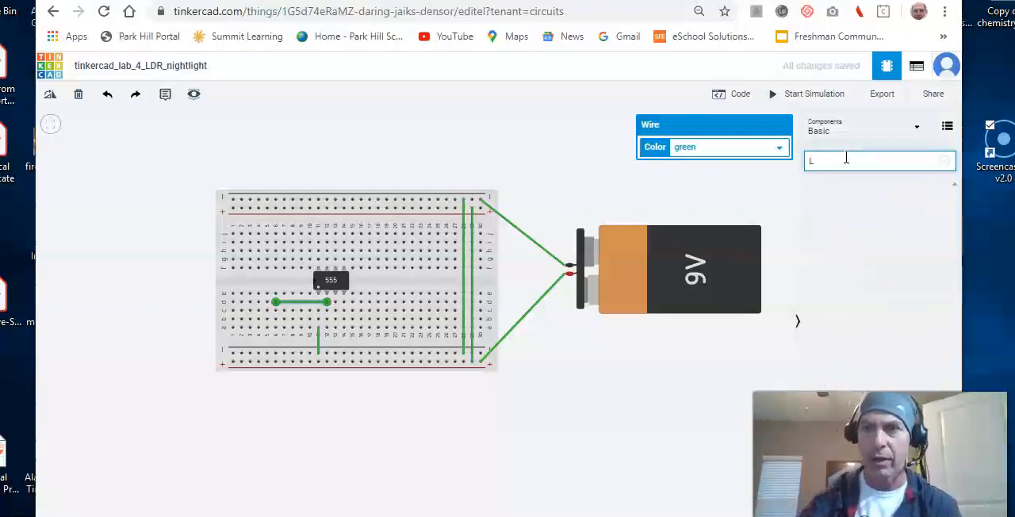
{"action": "key", "text": "BackSpace"}
{"action": "type", "text": "pho"}
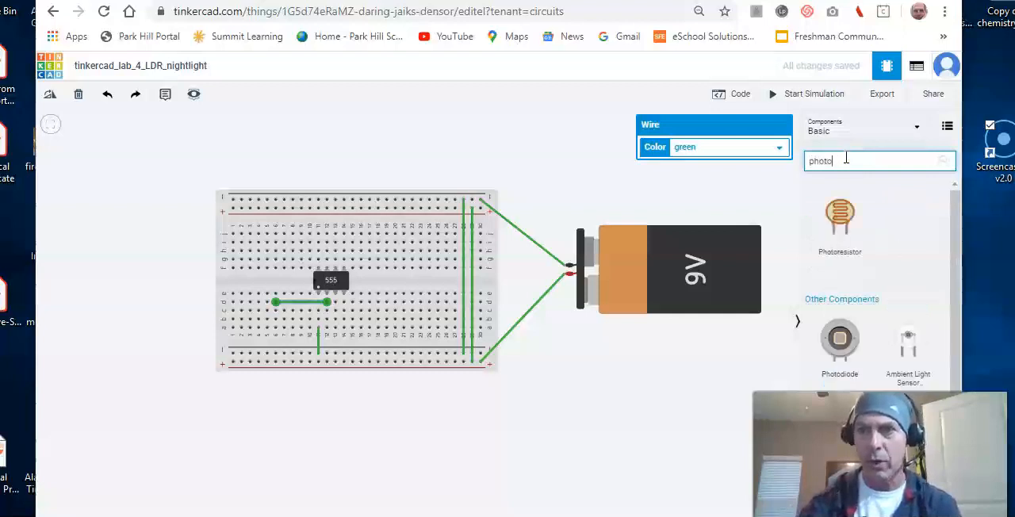
{"action": "type", "text": "to"}
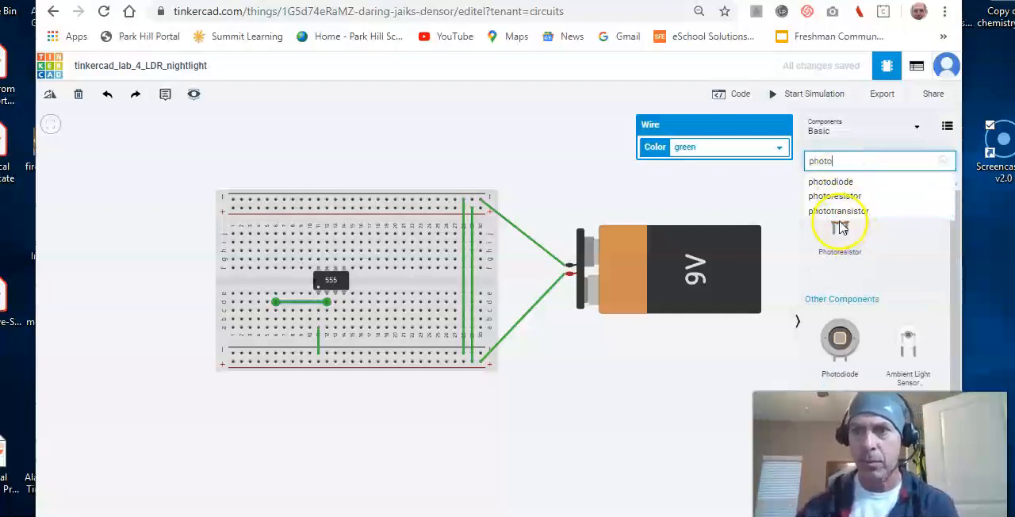
{"action": "left_click", "coordinate": [494, 134]}
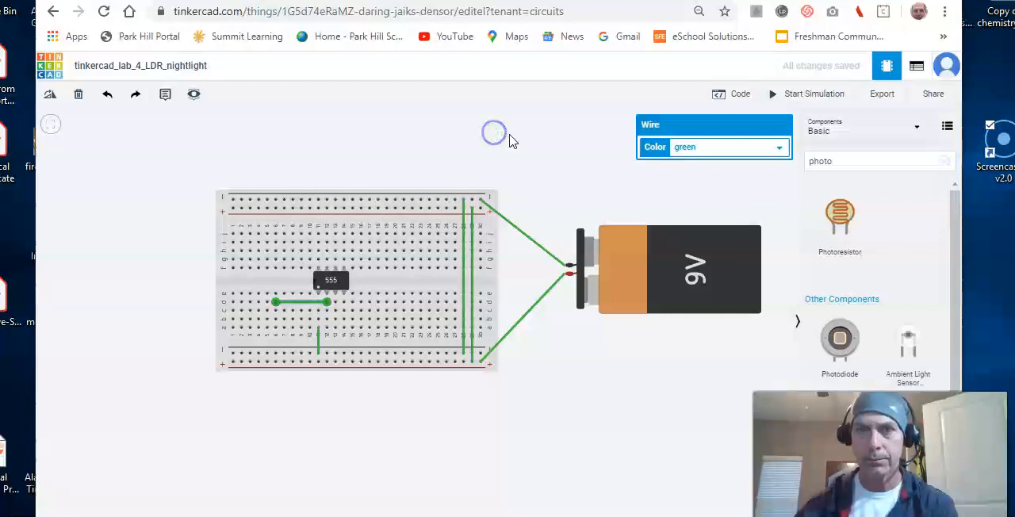
{"action": "left_click_drag", "start_coordinate": [839, 212], "coordinate": [498, 157]}
{"action": "left_click", "coordinate": [496, 155]}
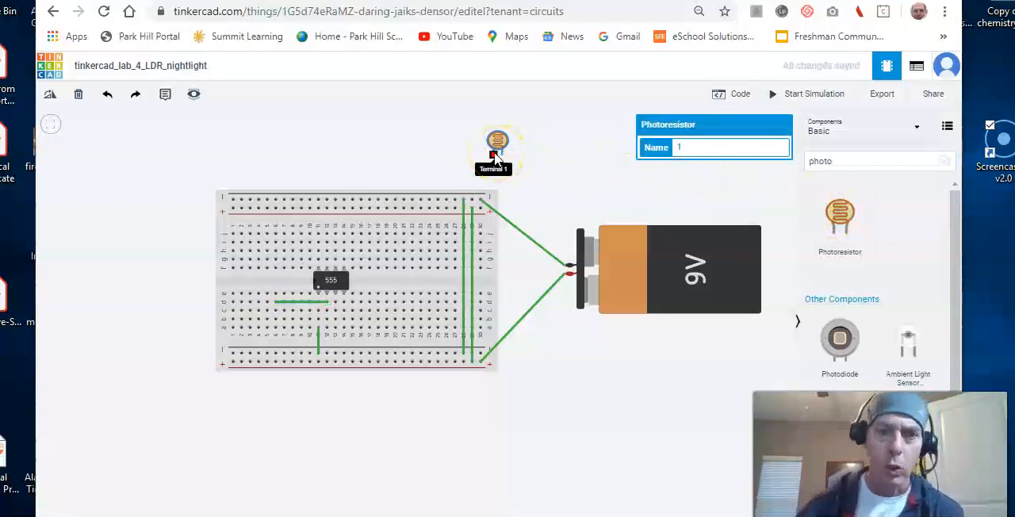
Place the photoresistor's terminals in e5 and e6 of the breadboard, and wire a5 to the lower positive rail.
{"action": "left_click", "coordinate": [496, 152]}
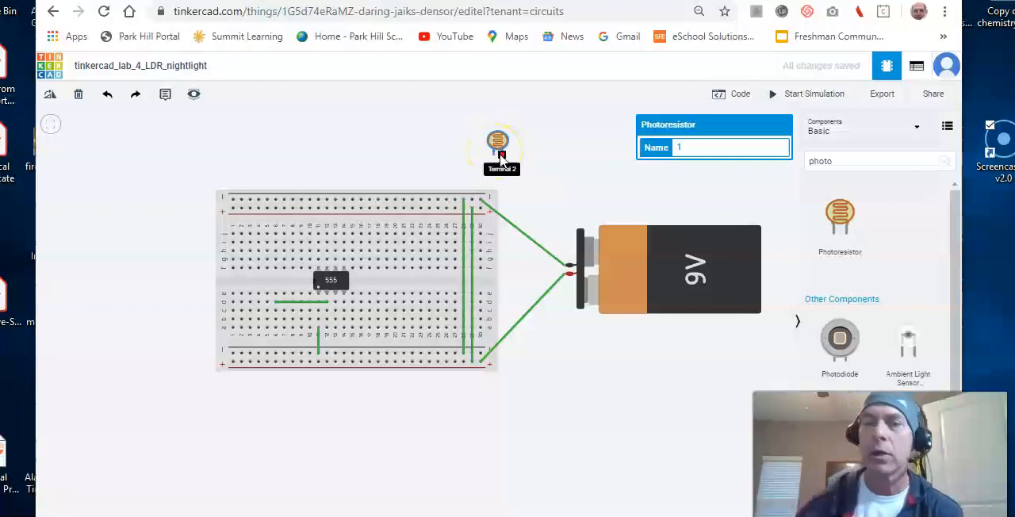
{"action": "left_click_drag", "start_coordinate": [498, 148], "coordinate": [273, 279]}
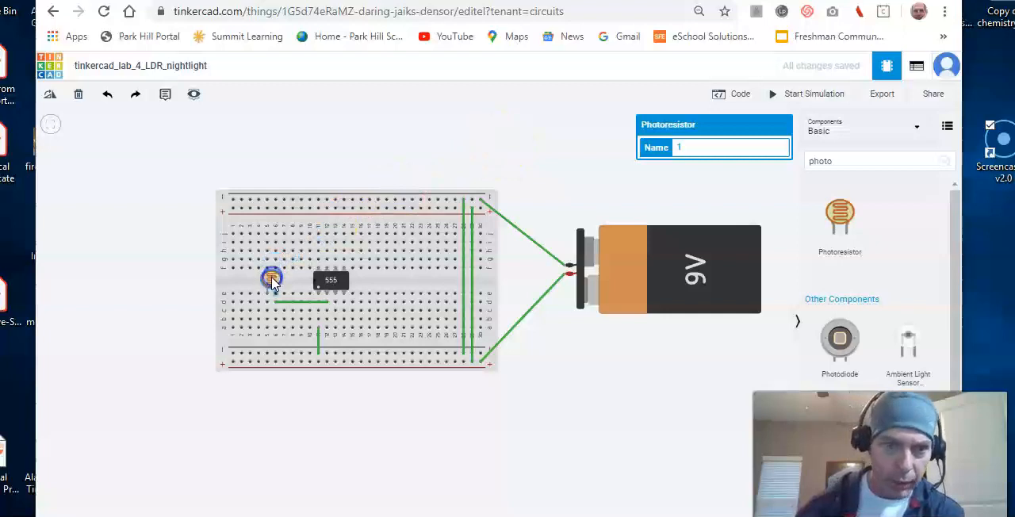
{"action": "left_click", "coordinate": [275, 299]}
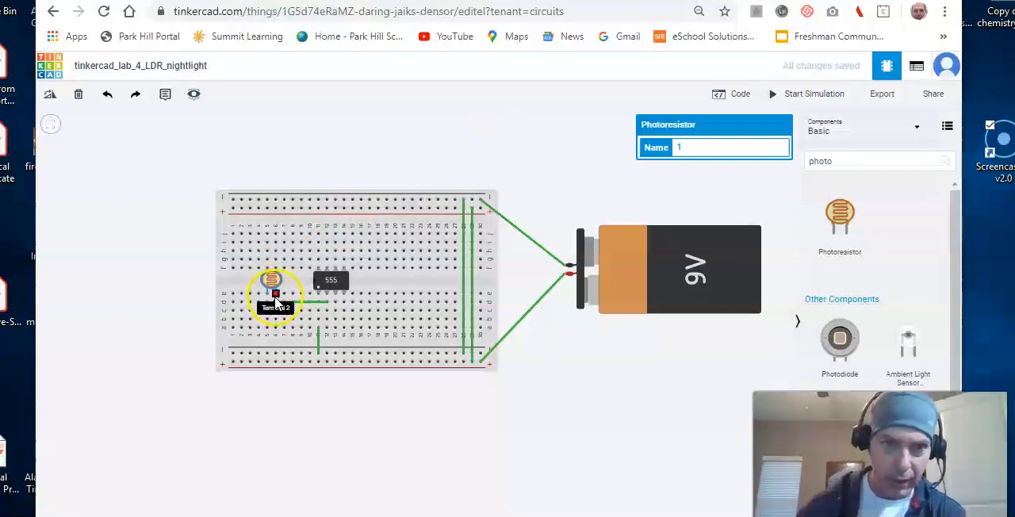
{"action": "left_click_drag", "start_coordinate": [282, 310], "coordinate": [268, 361]}
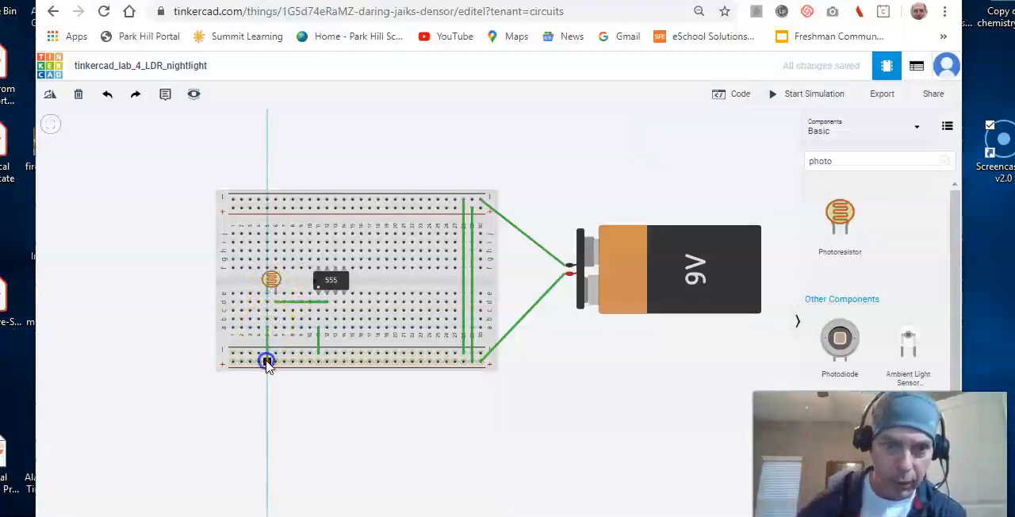
{"action": "left_click", "coordinate": [266, 361]}
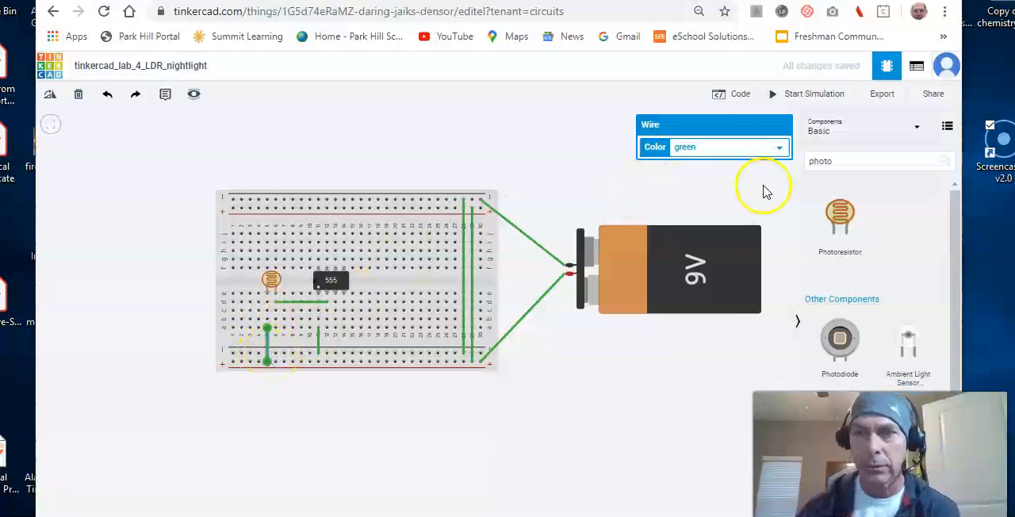
Search the components for "resistor" and add a Resistor above the breadboard.
{"action": "left_click", "coordinate": [844, 160]}
{"action": "key", "text": "BackSpace"}
{"action": "key", "text": "BackSpace"}
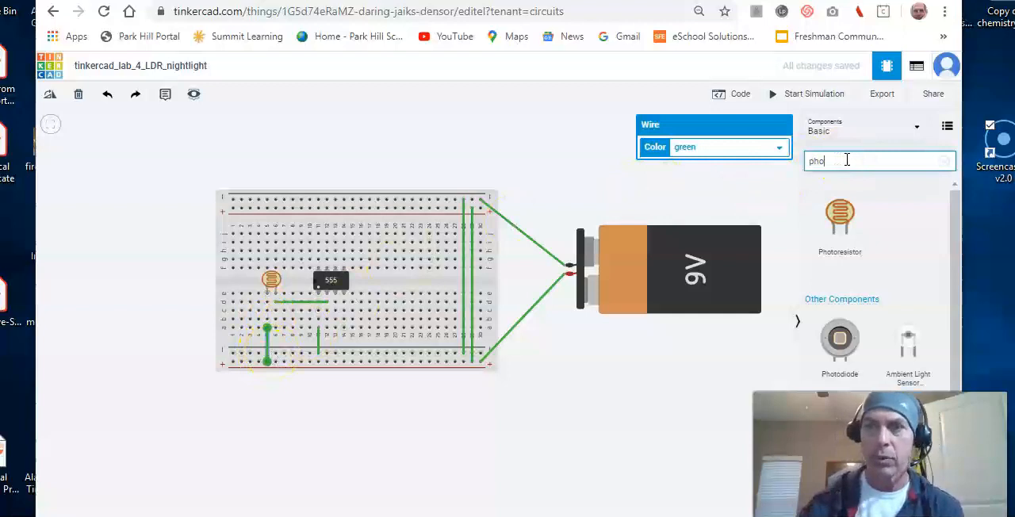
{"action": "key", "text": "BackSpace"}
{"action": "type", "text": "res"}
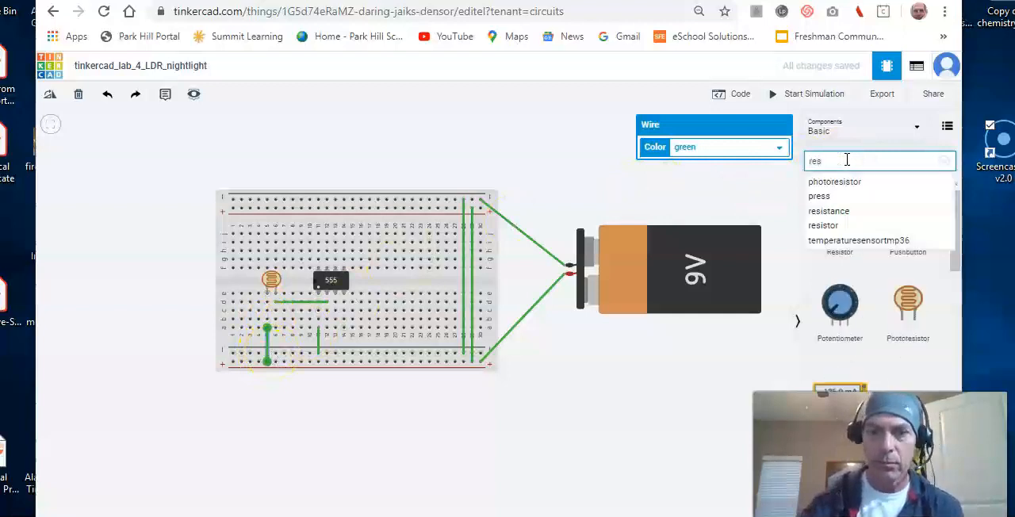
{"action": "type", "text": "istor"}
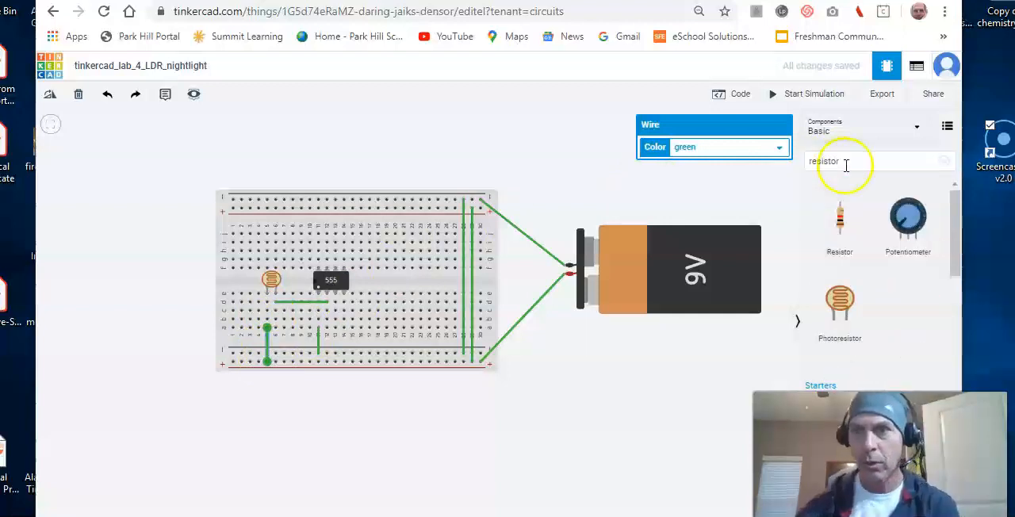
{"action": "left_click_drag", "start_coordinate": [833, 225], "coordinate": [448, 156]}
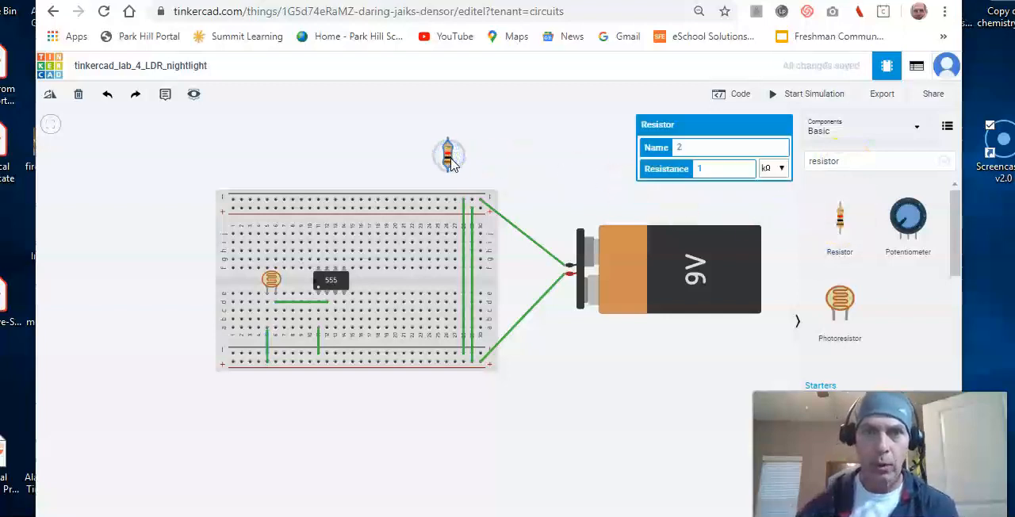
Set the new resistor's resistance to 4.7 kΩ.
{"action": "key", "text": "BackSpace"}
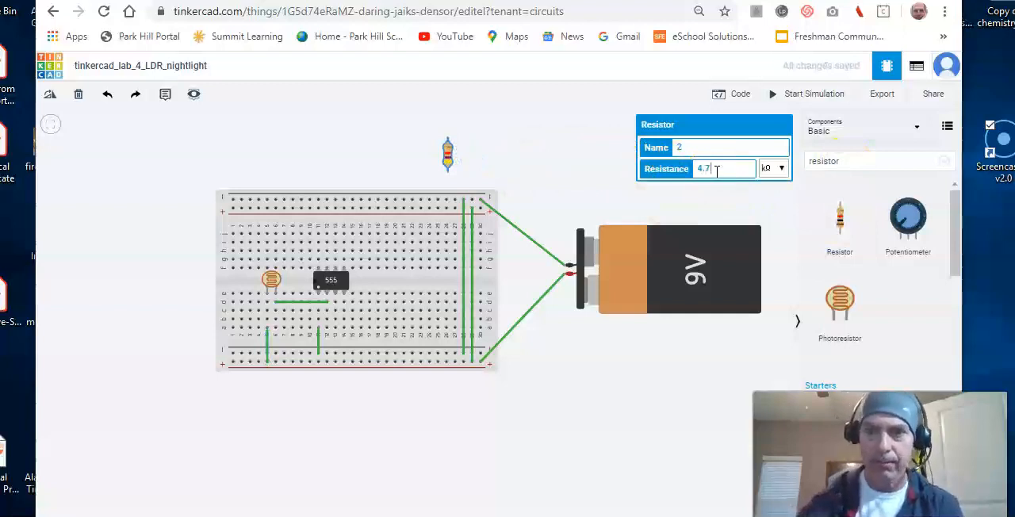
{"action": "left_click", "coordinate": [713, 169]}
{"action": "left_click", "coordinate": [762, 171]}
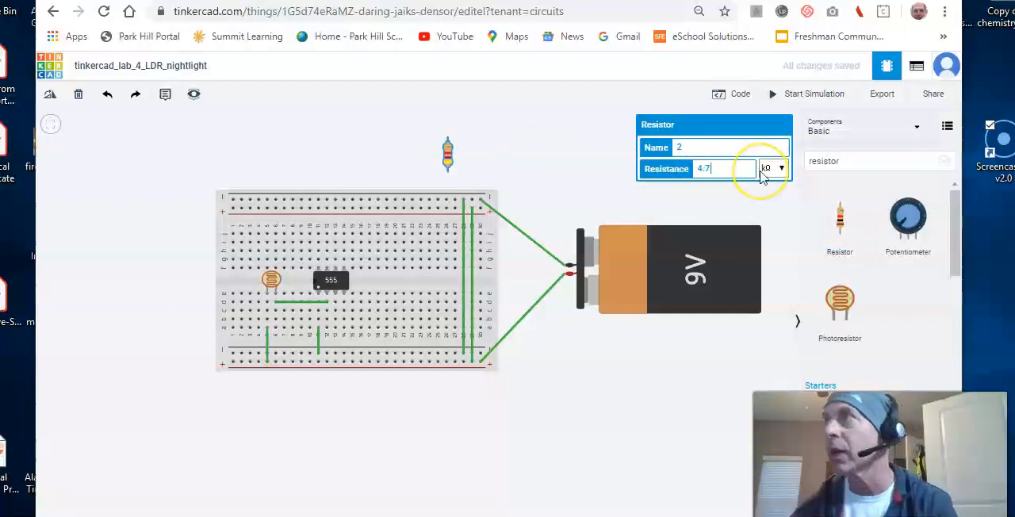
{"action": "left_click", "coordinate": [641, 175]}
{"action": "left_click", "coordinate": [448, 153]}
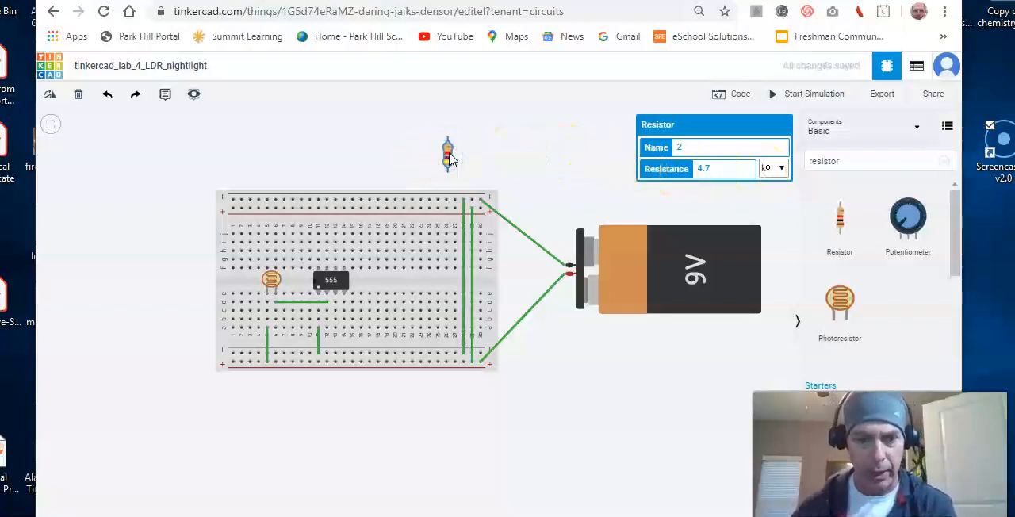
Lay the 4.7 kΩ resistor horizontally from c2 to c6, and wire b2 to the lower negative rail.
{"action": "left_click", "coordinate": [448, 157]}
{"action": "key", "text": "r"}
{"action": "key", "text": "r"}
{"action": "key", "text": "r"}
{"action": "left_click_drag", "start_coordinate": [449, 160], "coordinate": [260, 314]}
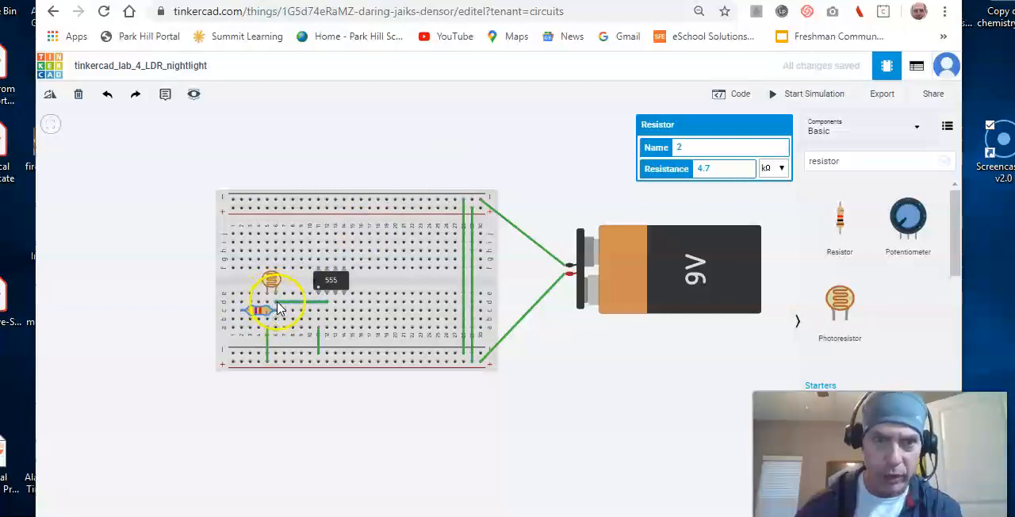
{"action": "left_click", "coordinate": [244, 325]}
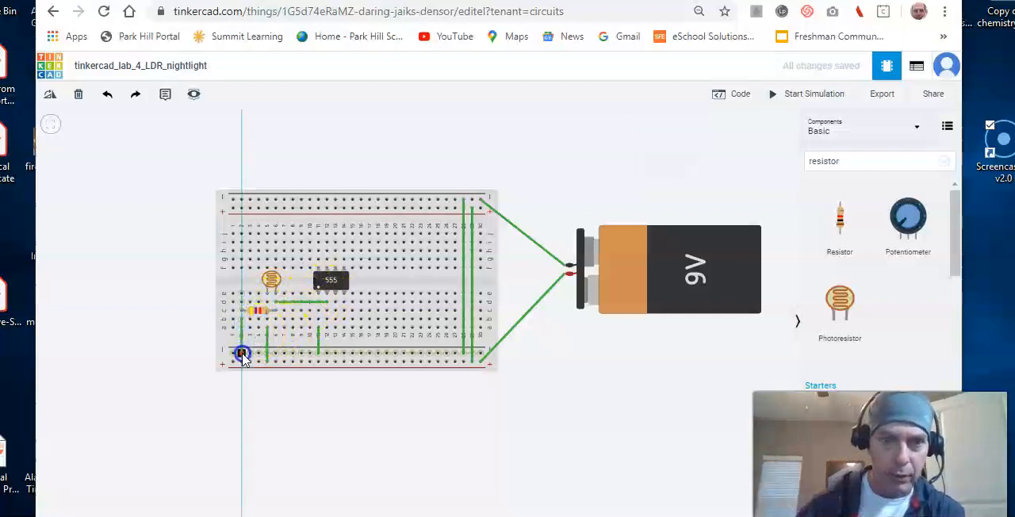
{"action": "left_click", "coordinate": [243, 354]}
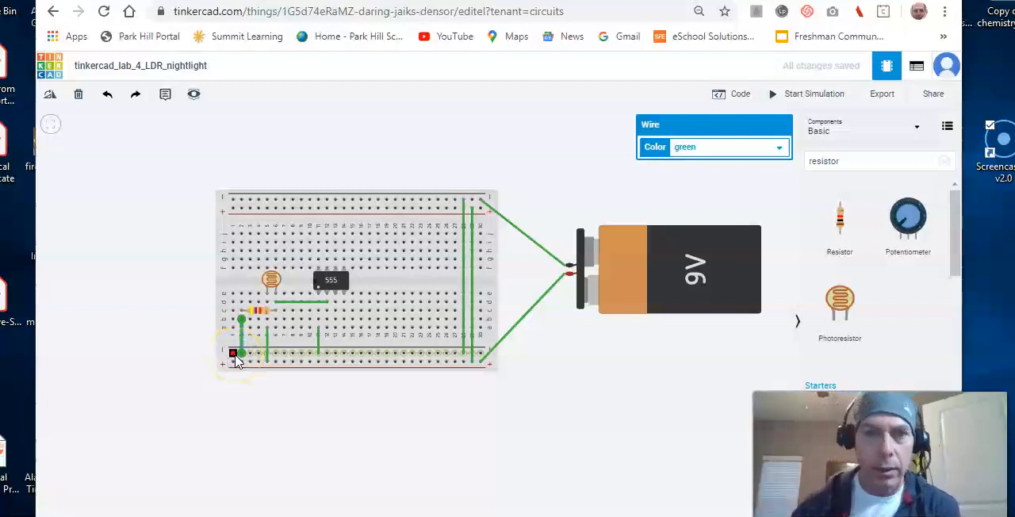
Extend the timer's pin 3 with a wire from d13 to d19, and add a second resistor set to 470 Ω.
{"action": "left_click", "coordinate": [336, 305]}
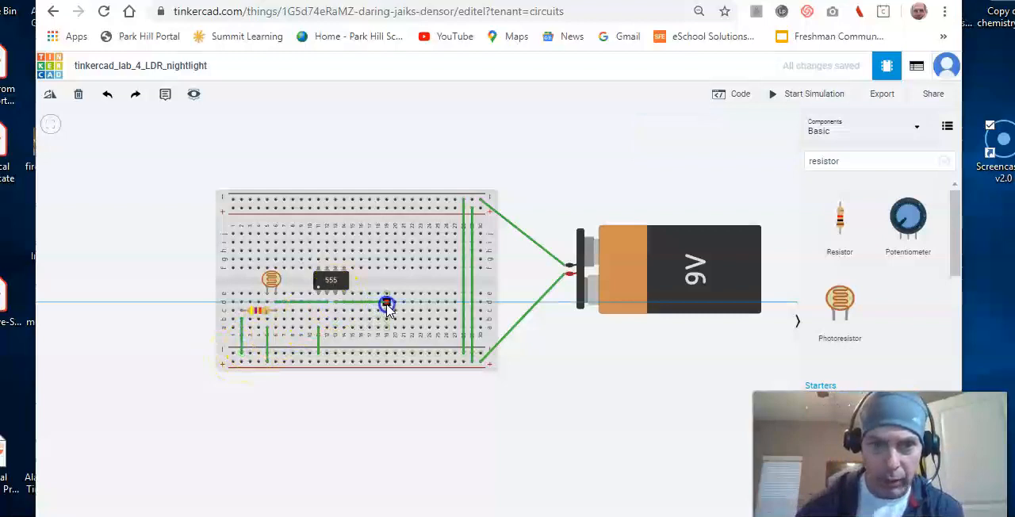
{"action": "left_click", "coordinate": [387, 303]}
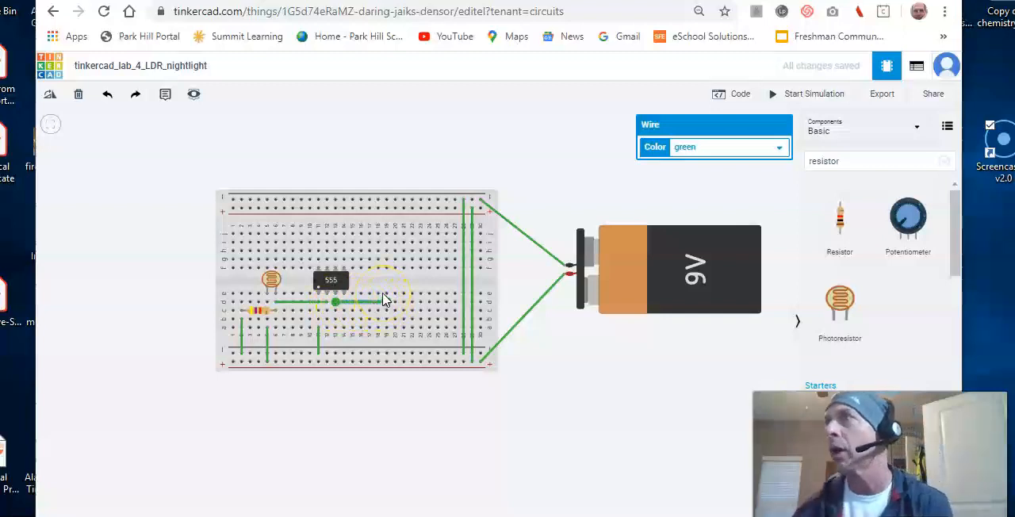
{"action": "left_click_drag", "start_coordinate": [842, 214], "coordinate": [561, 161]}
{"action": "left_click", "coordinate": [697, 170]}
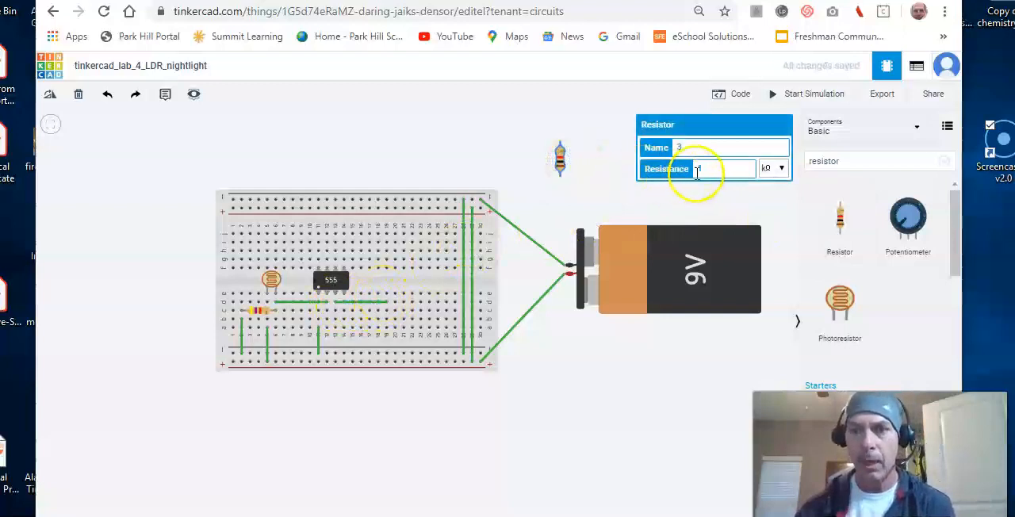
{"action": "key", "text": "BackSpace"}
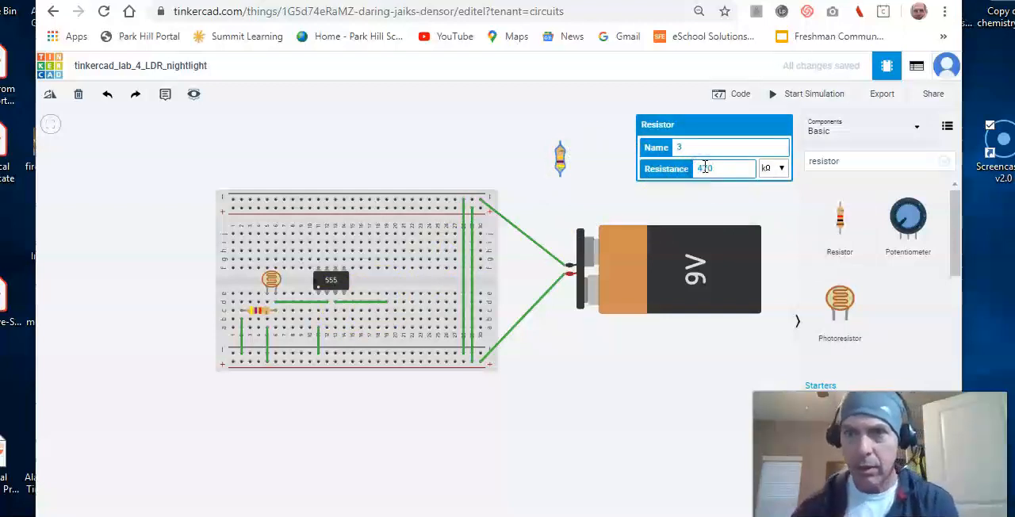
{"action": "left_click", "coordinate": [781, 172]}
{"action": "left_click", "coordinate": [768, 290]}
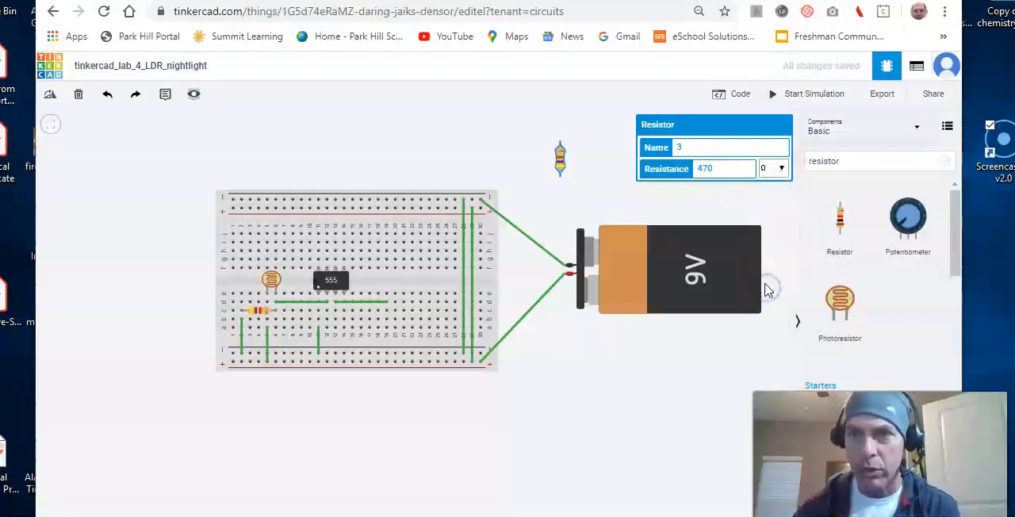
Rotate the 470 Ω resistor to horizontal and place it on the breadboard from e19 to e23.
{"action": "left_click", "coordinate": [559, 162]}
{"action": "key", "text": "r"}
{"action": "key", "text": "r"}
{"action": "key", "text": "r"}
{"action": "left_click_drag", "start_coordinate": [560, 164], "coordinate": [404, 295]}
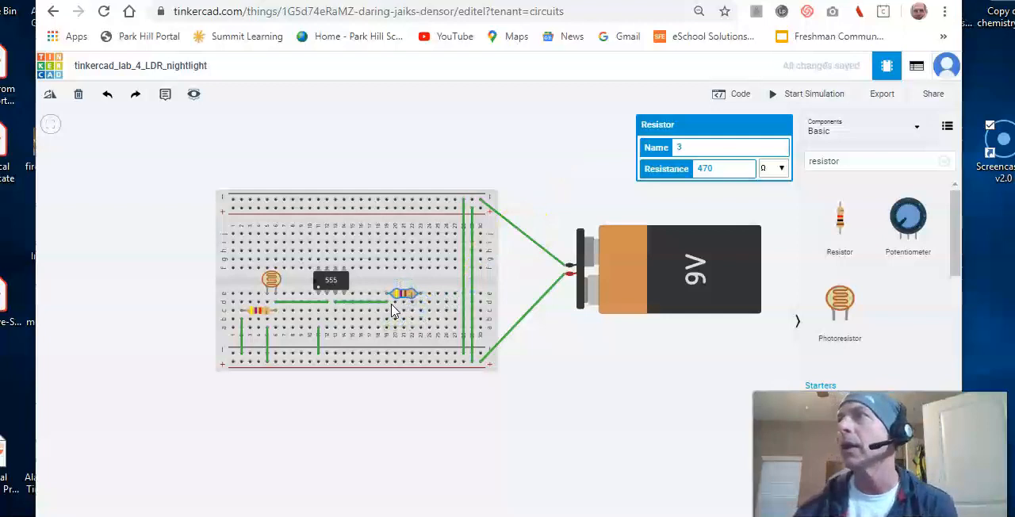
Search the components for "LED" and add a red LED above the breadboard.
{"action": "left_click", "coordinate": [874, 165]}
{"action": "key", "text": "BackSpace"}
{"action": "key", "text": "BackSpace"}
{"action": "key", "text": "BackSpace"}
{"action": "key", "text": "BackSpace"}
{"action": "key", "text": "BackSpace"}
{"action": "key", "text": "BackSpace"}
{"action": "key", "text": "BackSpace"}
{"action": "key", "text": "BackSpace"}
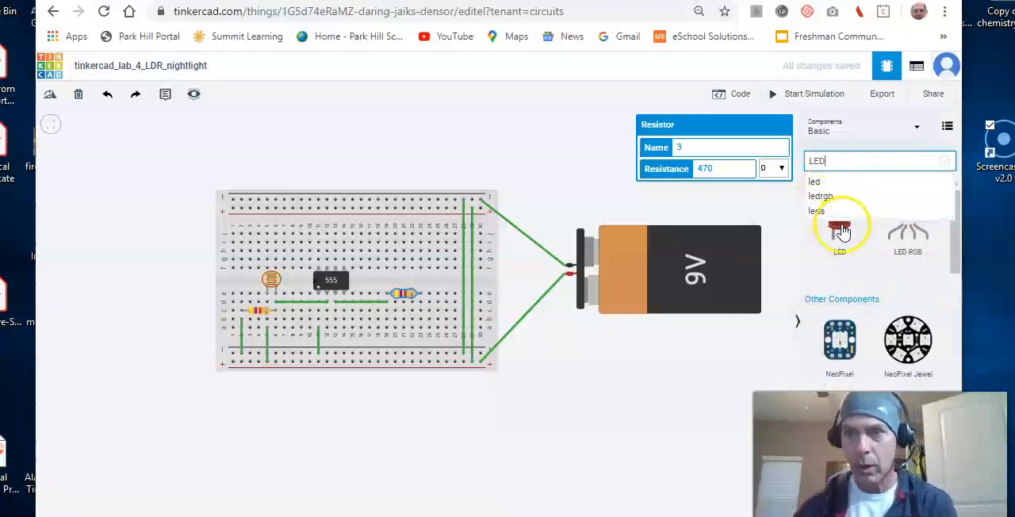
{"action": "left_click", "coordinate": [741, 220]}
{"action": "left_click", "coordinate": [552, 190]}
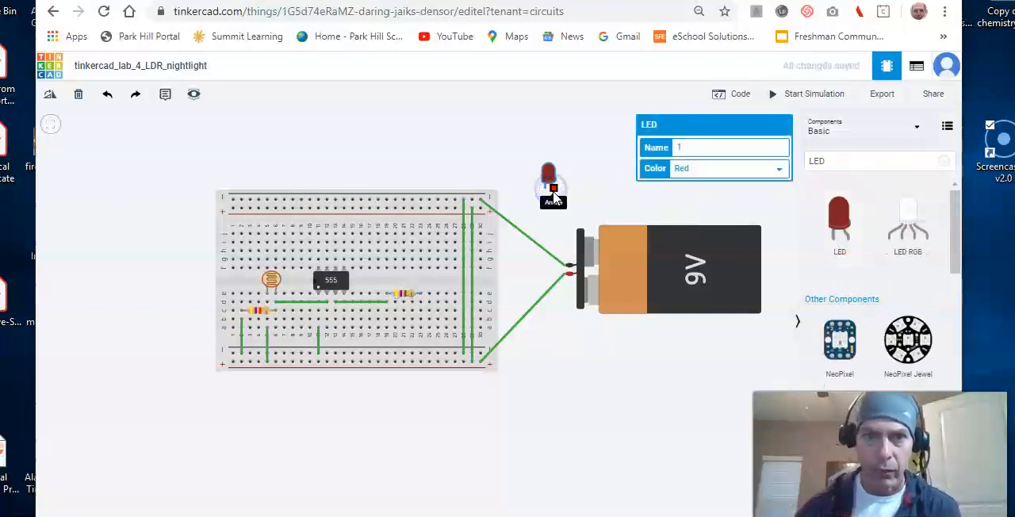
Place the LED upside down with its legs in columns 23 and 24, and wire a24 to the lower negative rail.
{"action": "left_click", "coordinate": [548, 187]}
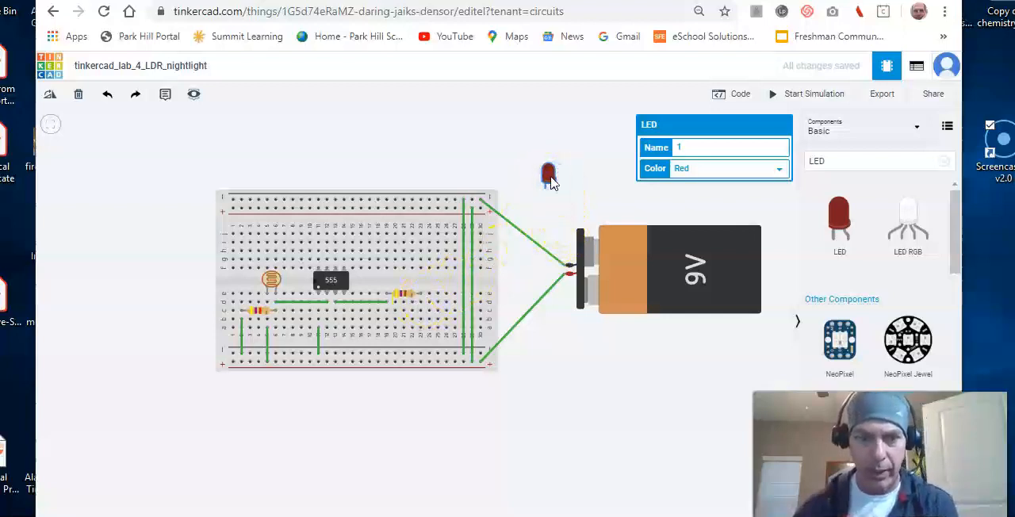
{"action": "left_click_drag", "start_coordinate": [555, 183], "coordinate": [428, 318]}
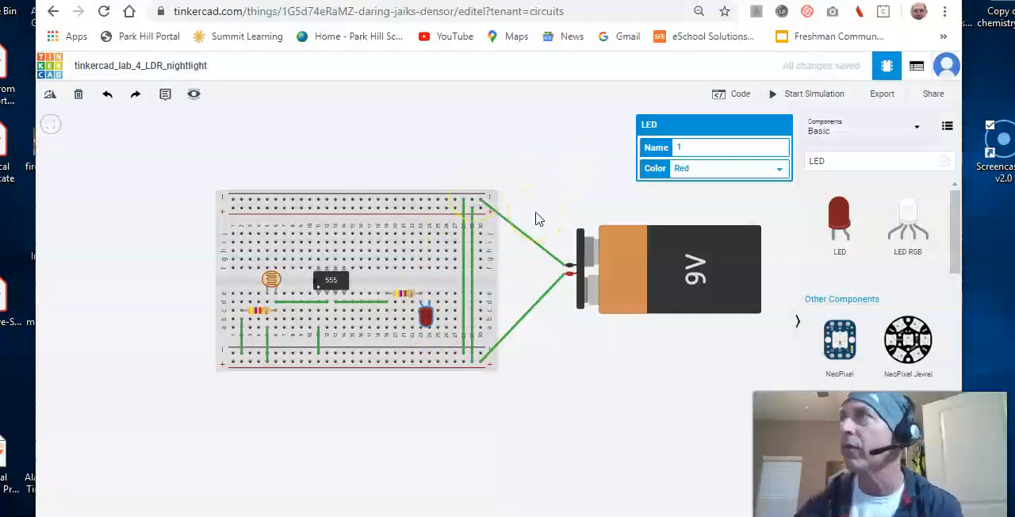
{"action": "left_click", "coordinate": [430, 331]}
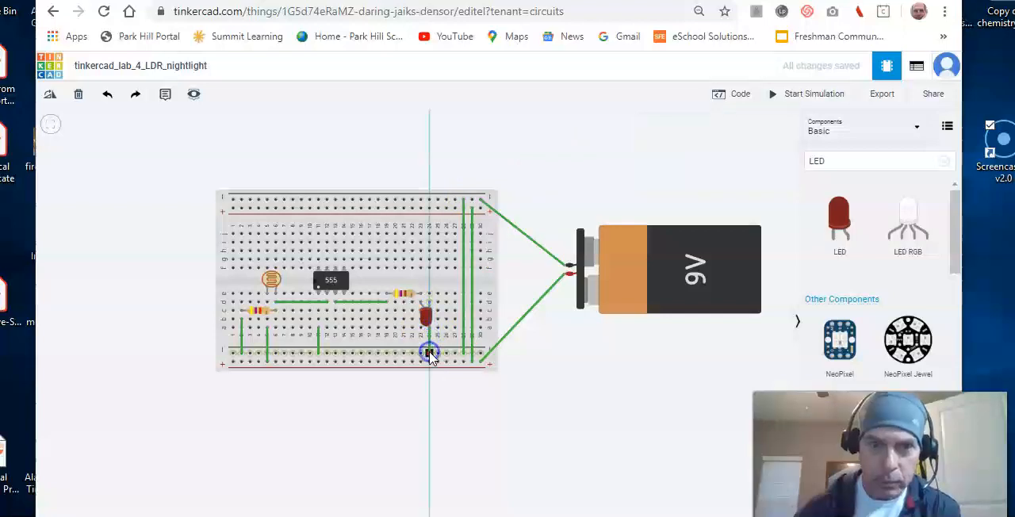
{"action": "left_click", "coordinate": [429, 353]}
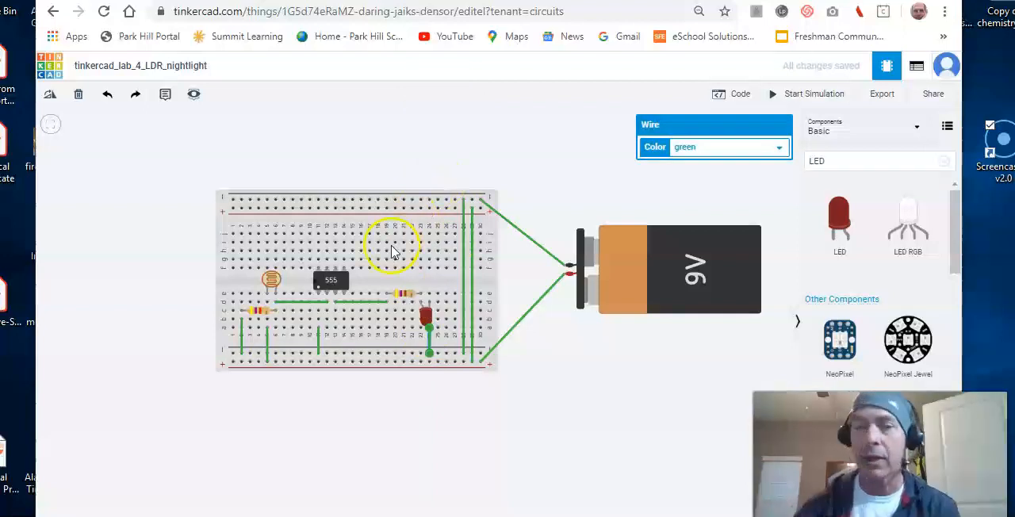
Wire the timer's pin 4 from a14 to the lower positive rail.
{"action": "left_click", "coordinate": [343, 330]}
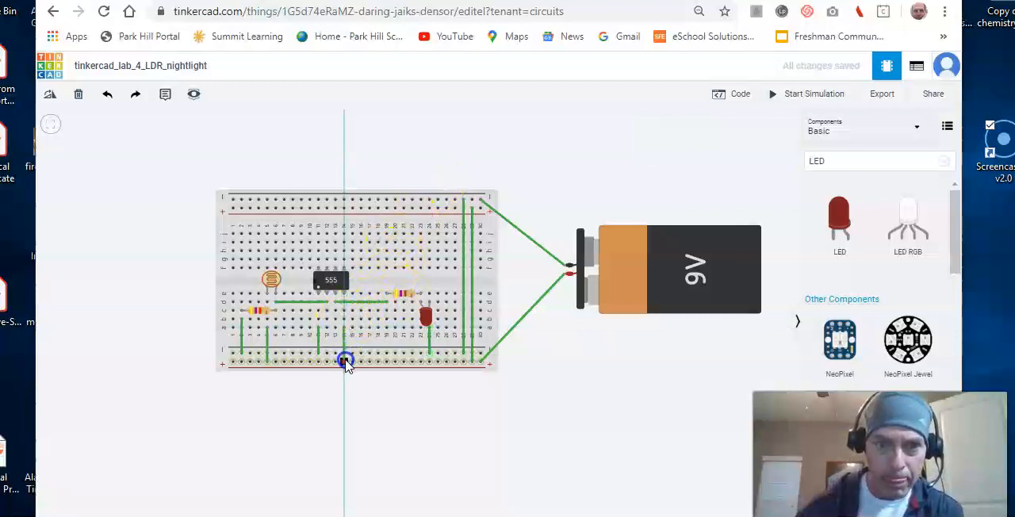
{"action": "left_click", "coordinate": [345, 362]}
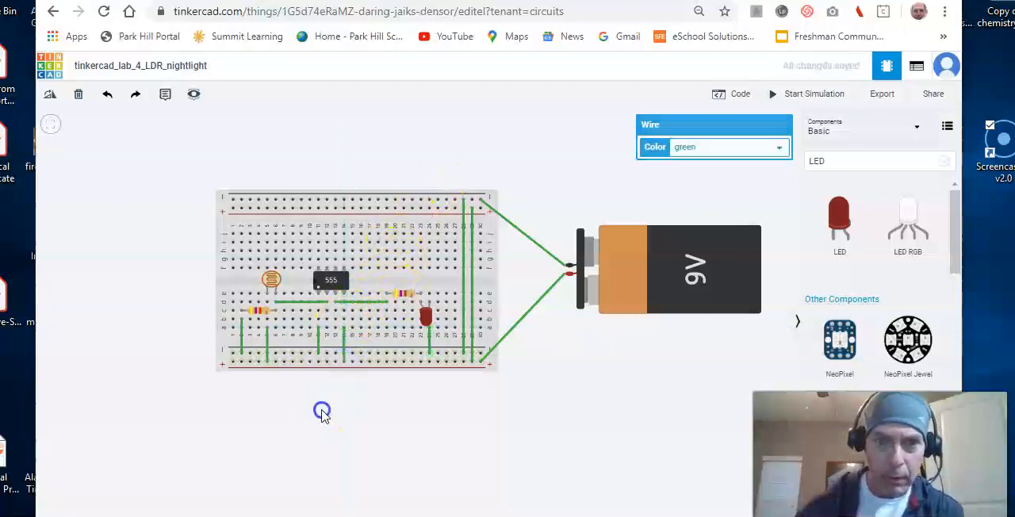
{"action": "left_click", "coordinate": [322, 412]}
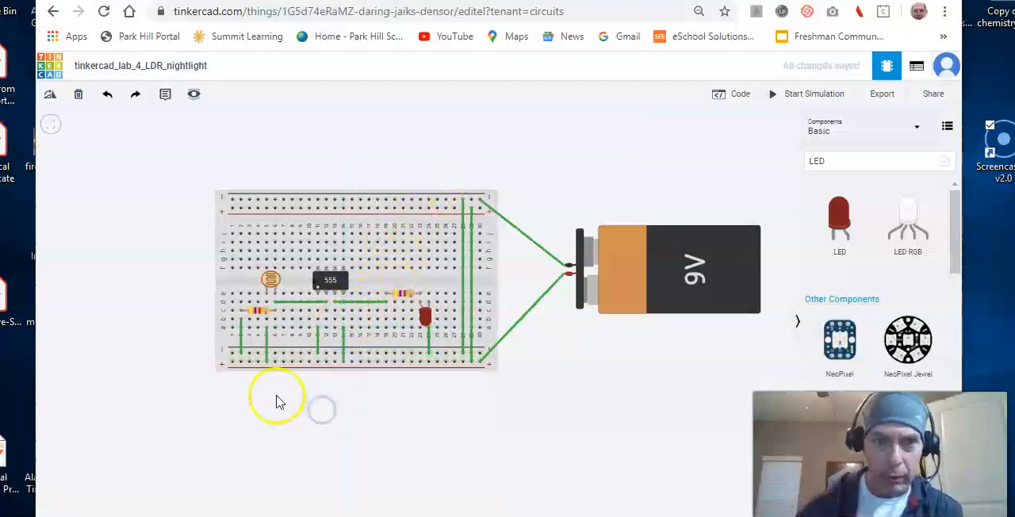
{"action": "left_click", "coordinate": [309, 329]}
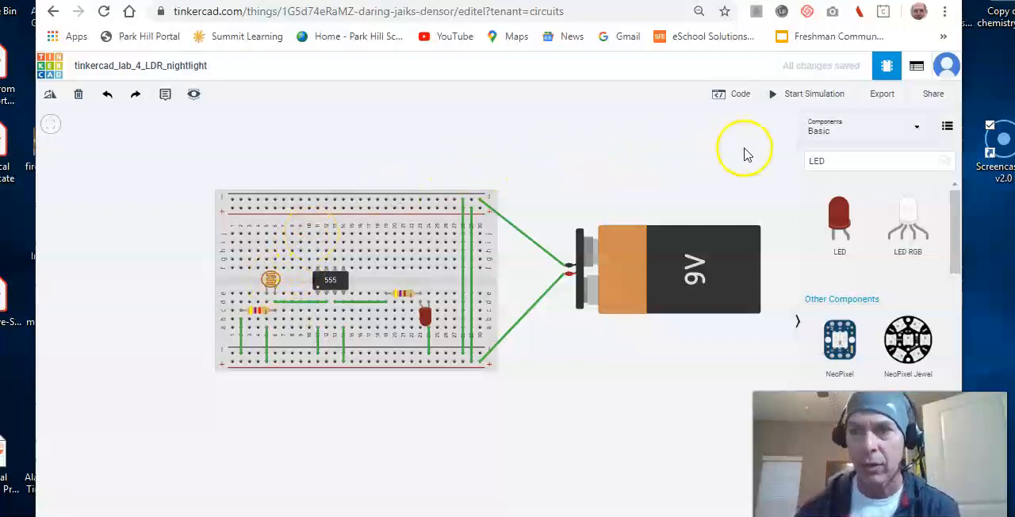
Search the components for "capa" and add a polarized capacitor above the breadboard.
{"action": "left_click", "coordinate": [821, 161]}
{"action": "key", "text": "BackSpace"}
{"action": "key", "text": "BackSpace"}
{"action": "key", "text": "BackSpace"}
{"action": "type", "text": "capa"}
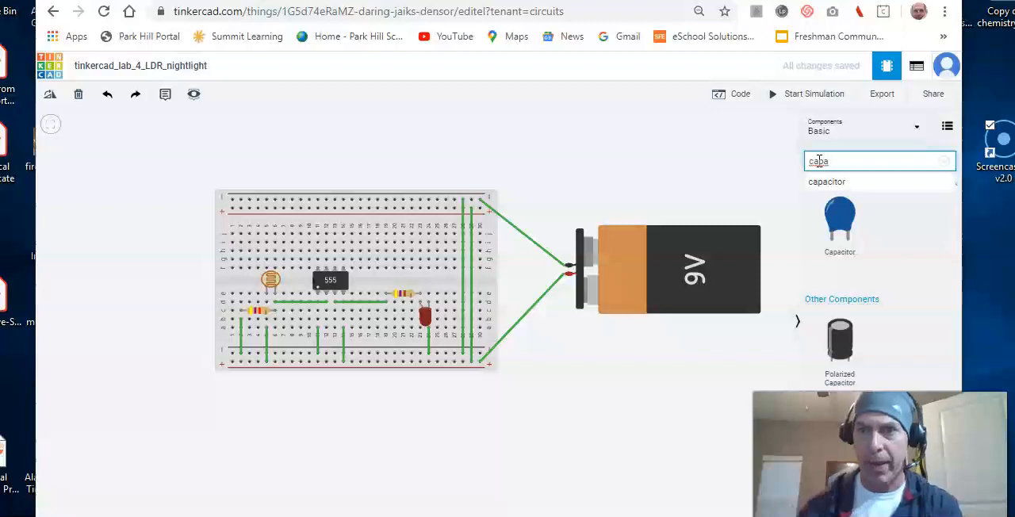
{"action": "left_click_drag", "start_coordinate": [827, 324], "coordinate": [542, 182]}
{"action": "left_click", "coordinate": [533, 180]}
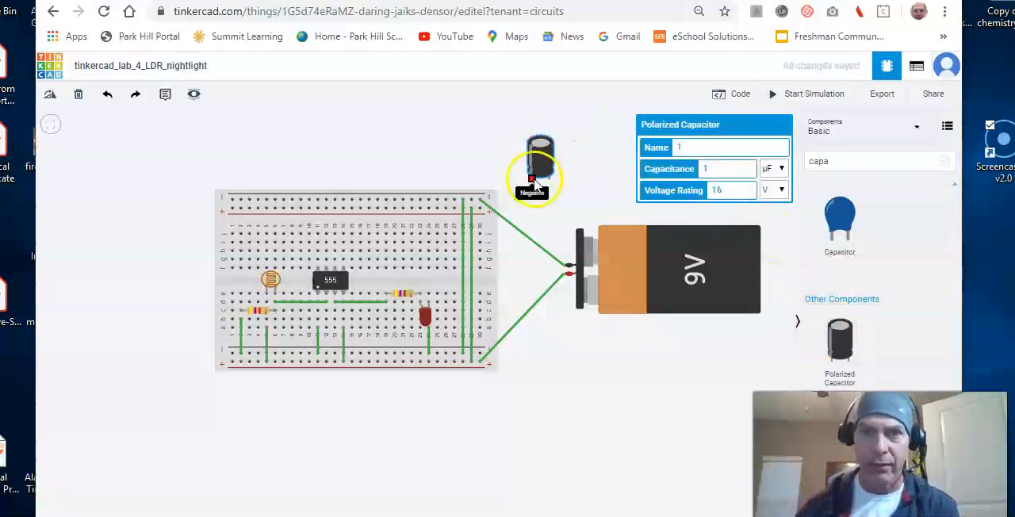
{"action": "left_click", "coordinate": [540, 166]}
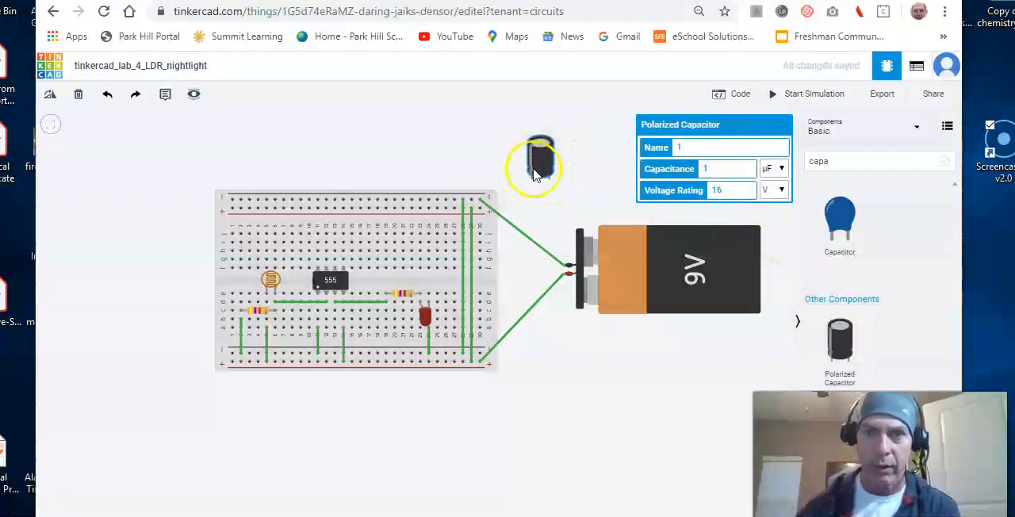
Set the polarized capacitor's capacitance to 100 µF and move it directly above the breadboard, near columns 22 to 25.
{"action": "left_click", "coordinate": [720, 167]}
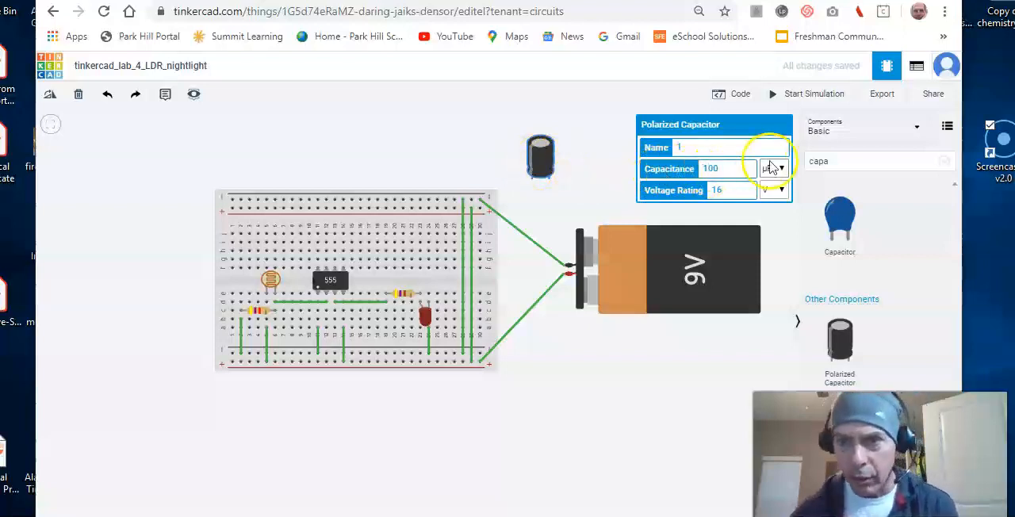
{"action": "left_click_drag", "start_coordinate": [542, 159], "coordinate": [442, 162]}
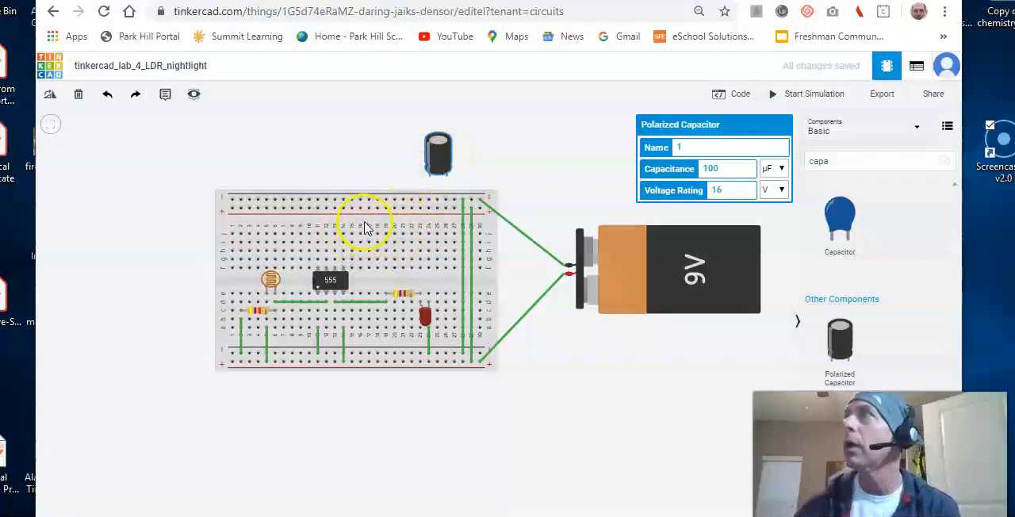
{"action": "left_click", "coordinate": [429, 160]}
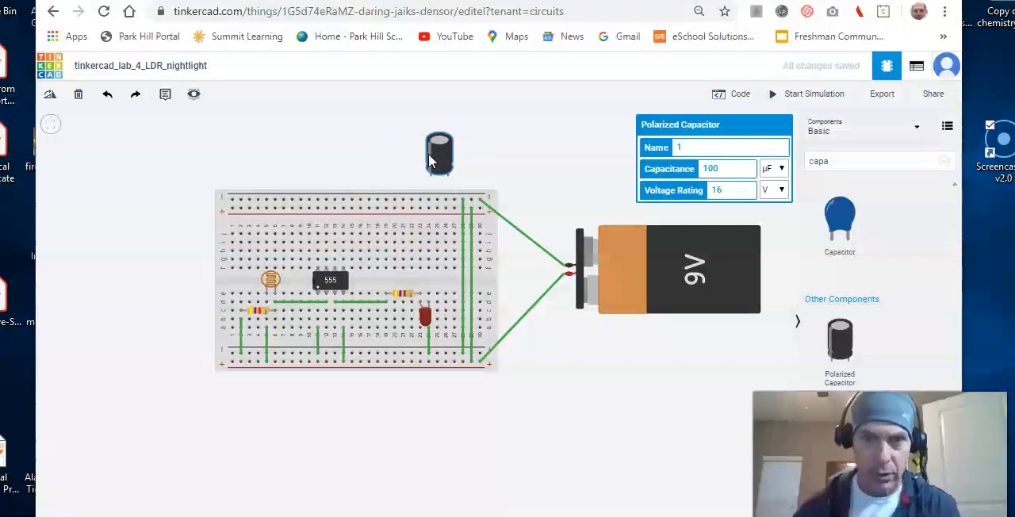
{"action": "left_click_drag", "start_coordinate": [442, 156], "coordinate": [428, 156]}
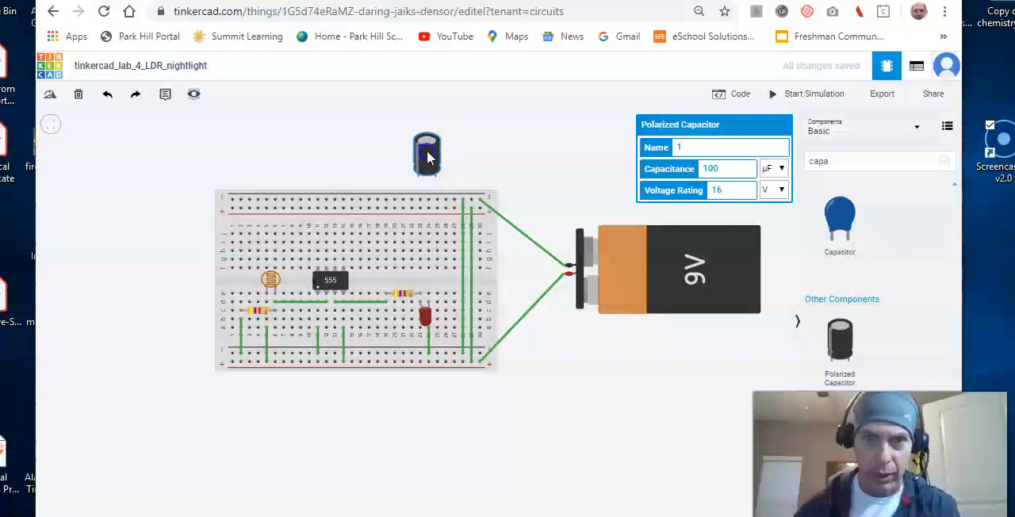
Wire the polarized capacitor's positive leg to j14 at timer pin 5 and its negative leg to the upper negative rail.
{"action": "left_click", "coordinate": [343, 232]}
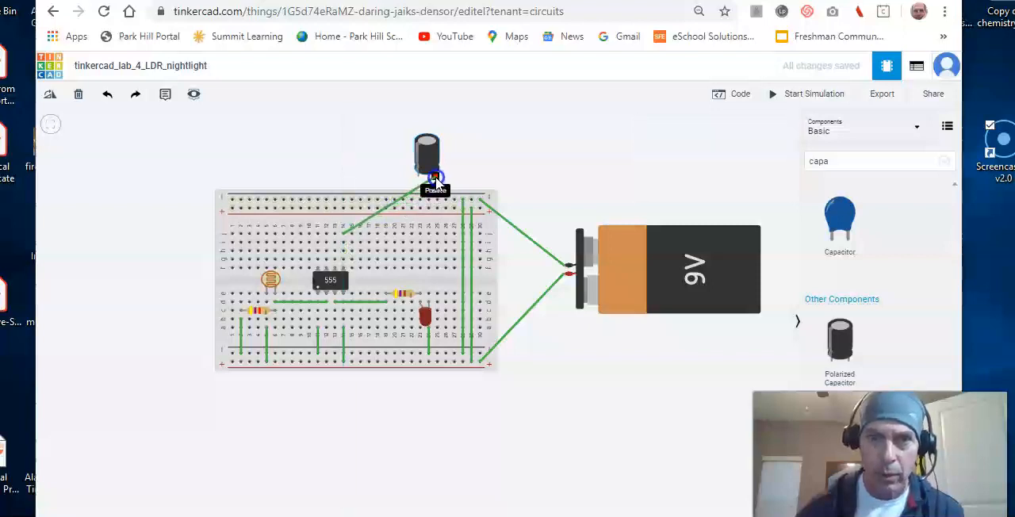
{"action": "left_click", "coordinate": [436, 178]}
{"action": "left_click", "coordinate": [419, 177]}
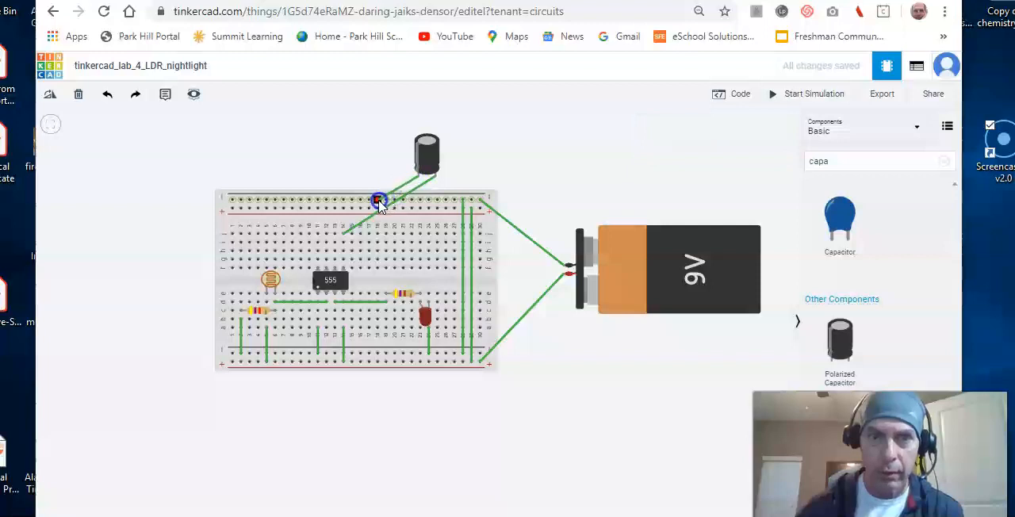
{"action": "left_click", "coordinate": [379, 201]}
{"action": "left_click", "coordinate": [520, 154]}
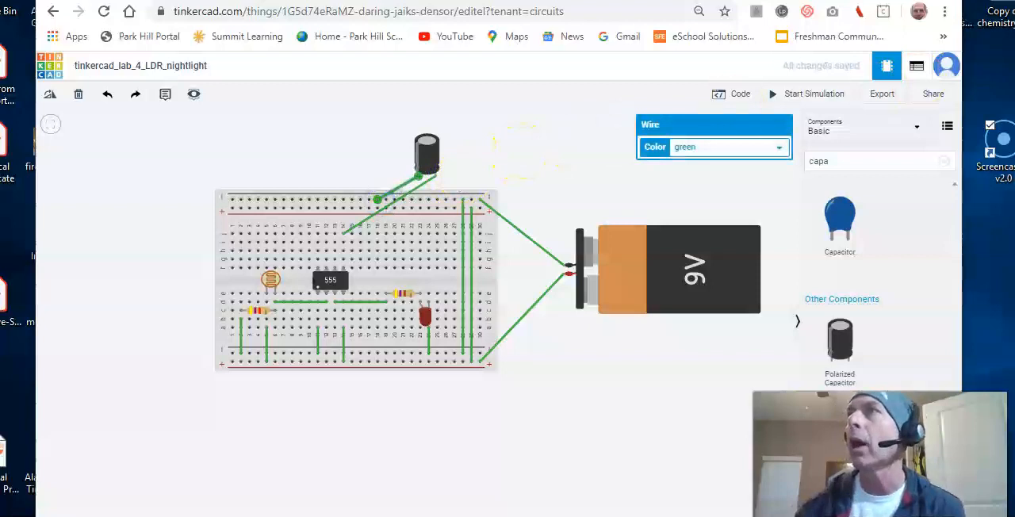
Check the schematic document and join the timer's pins 6 and 7 with a wire from g13 to g12.
{"action": "left_click_drag", "start_coordinate": [1014, 56], "coordinate": [571, 1]}
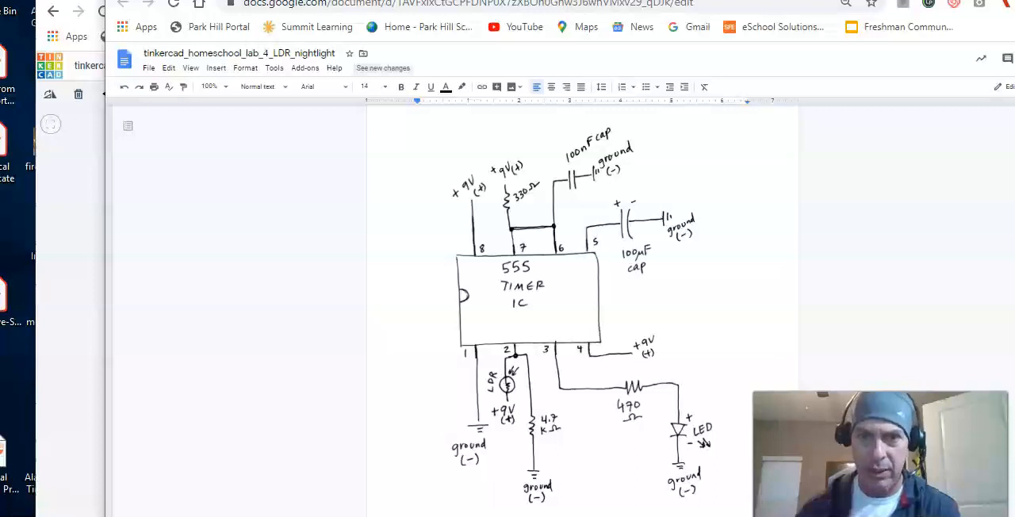
{"action": "left_click_drag", "start_coordinate": [571, 0], "coordinate": [1014, 36]}
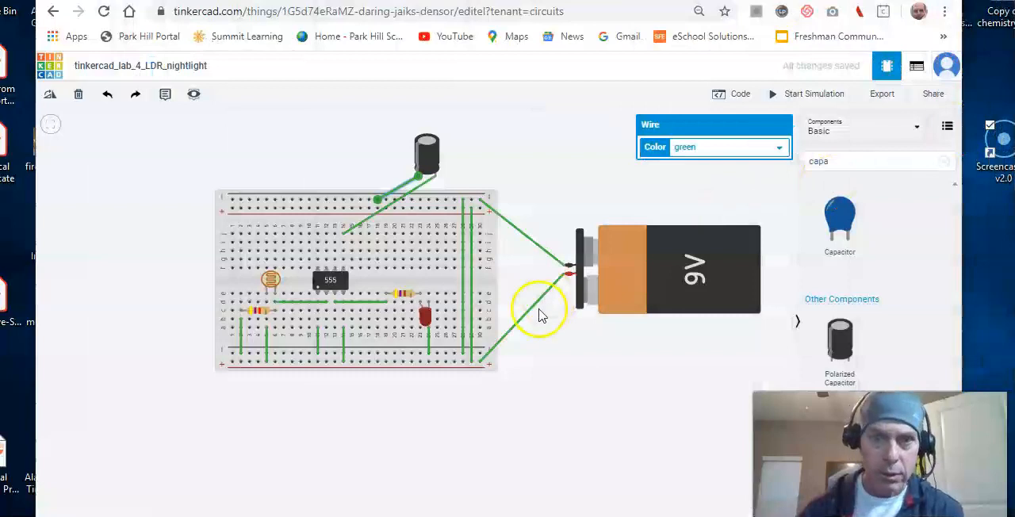
{"action": "left_click", "coordinate": [334, 261]}
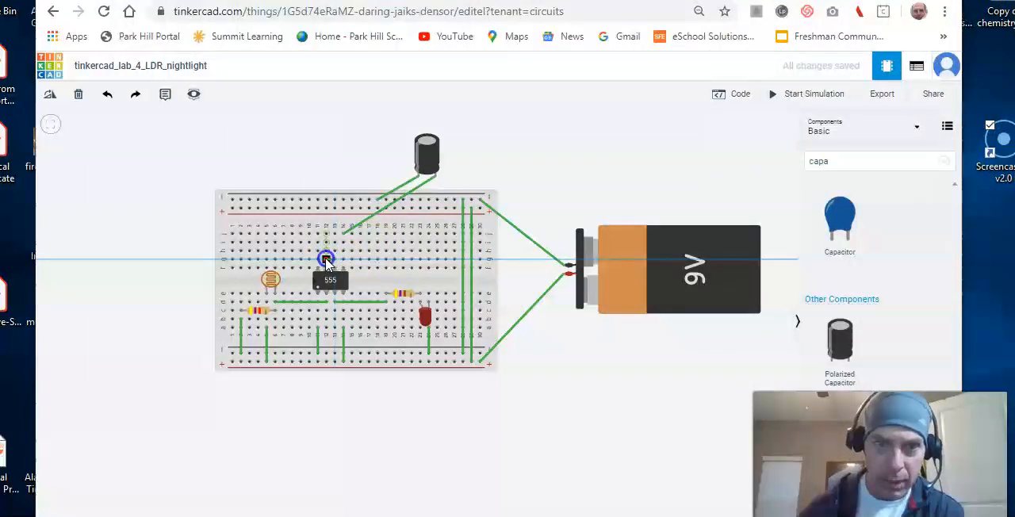
{"action": "left_click", "coordinate": [326, 260]}
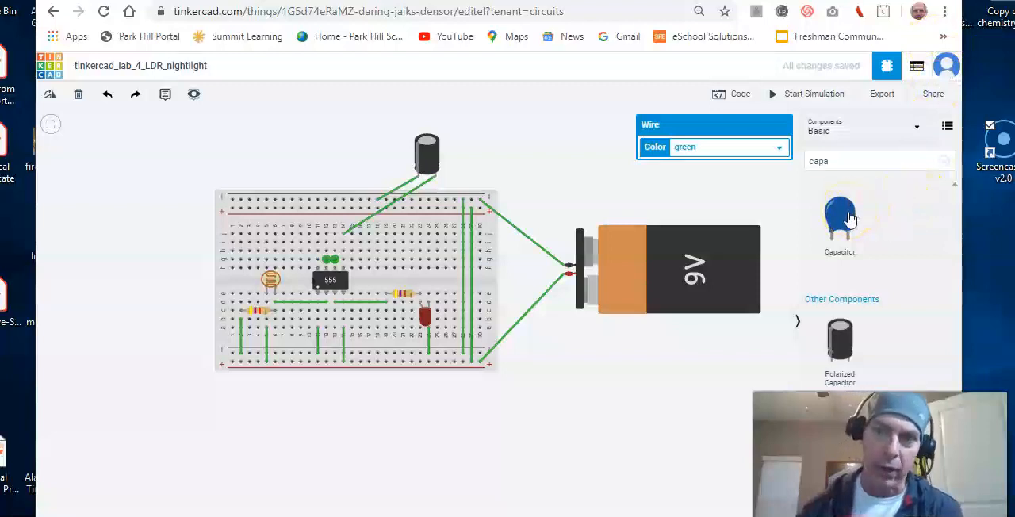
Add a 100 nF non-polarized capacitor above the breadboard and wire its terminals to j13 and the upper negative rail.
{"action": "left_click_drag", "start_coordinate": [844, 222], "coordinate": [363, 154]}
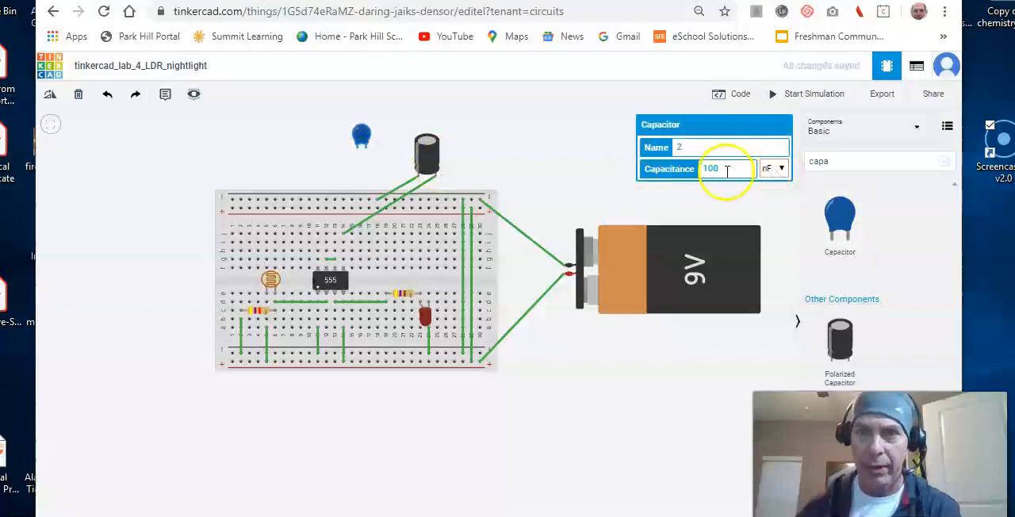
{"action": "left_click", "coordinate": [359, 153]}
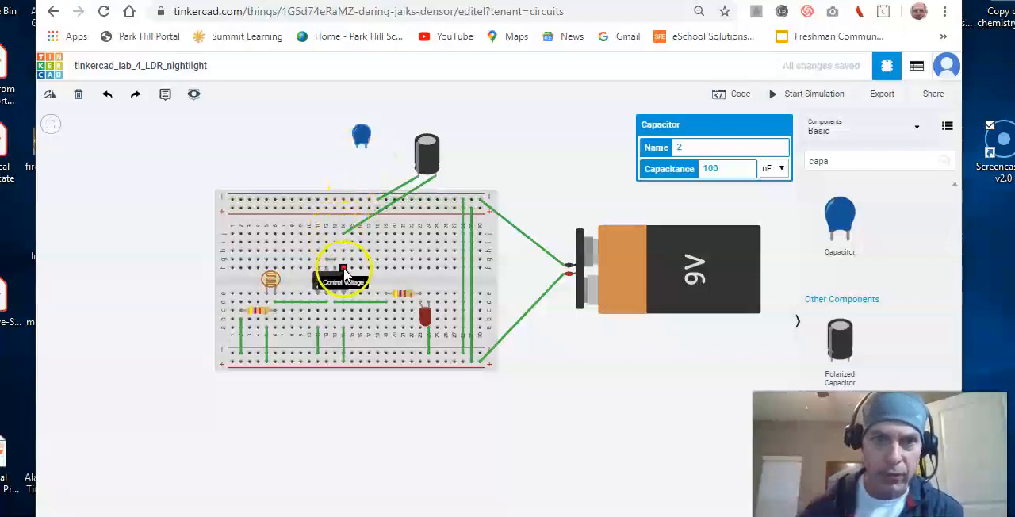
{"action": "left_click_drag", "start_coordinate": [333, 238], "coordinate": [358, 152]}
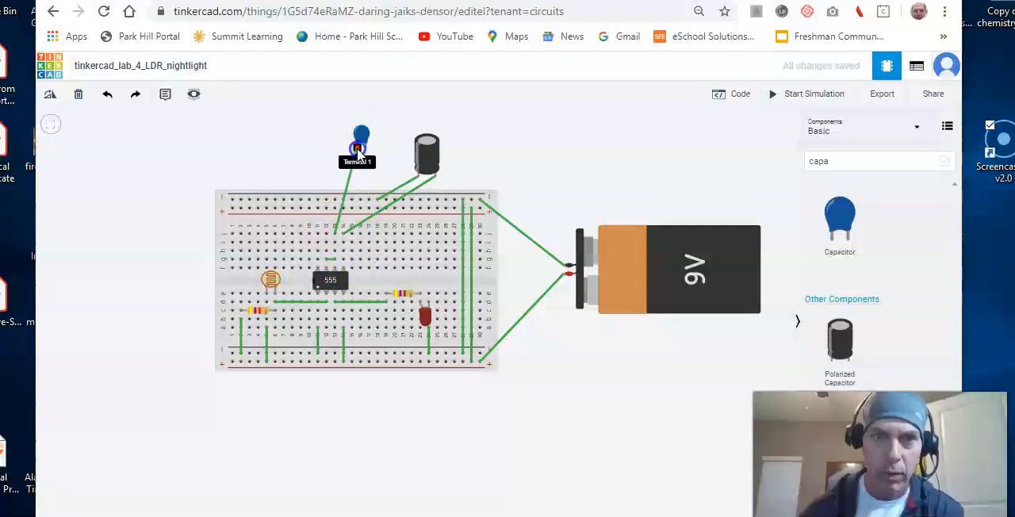
{"action": "left_click", "coordinate": [358, 153]}
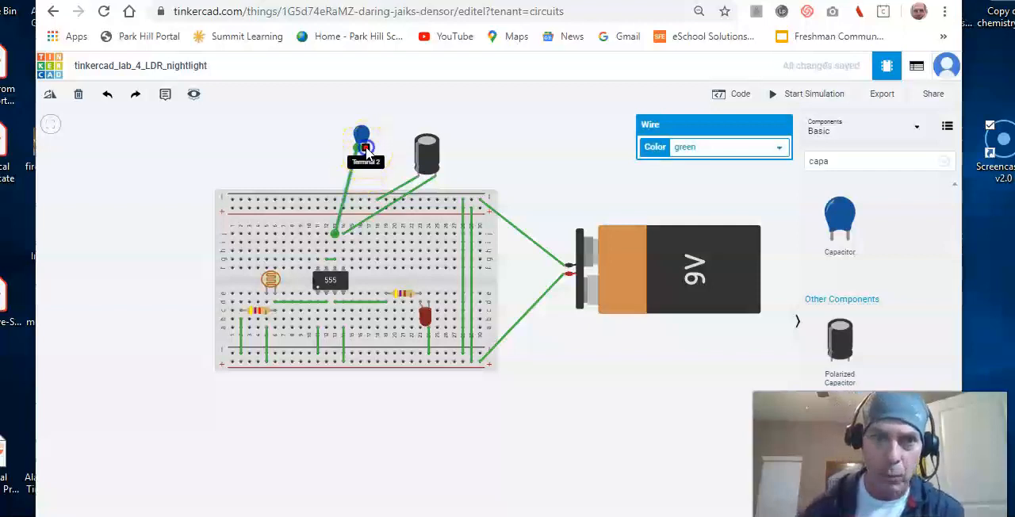
{"action": "left_click", "coordinate": [365, 153]}
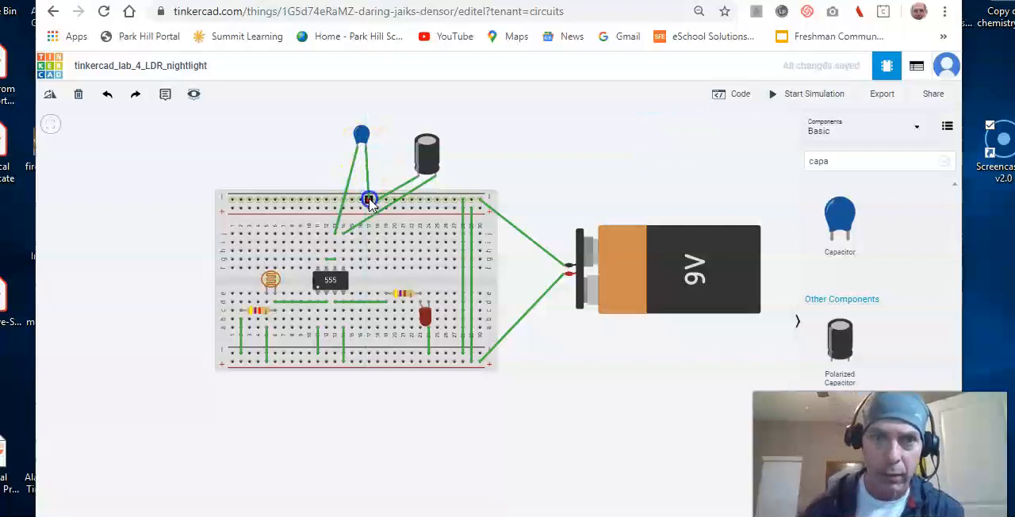
{"action": "left_click", "coordinate": [368, 201]}
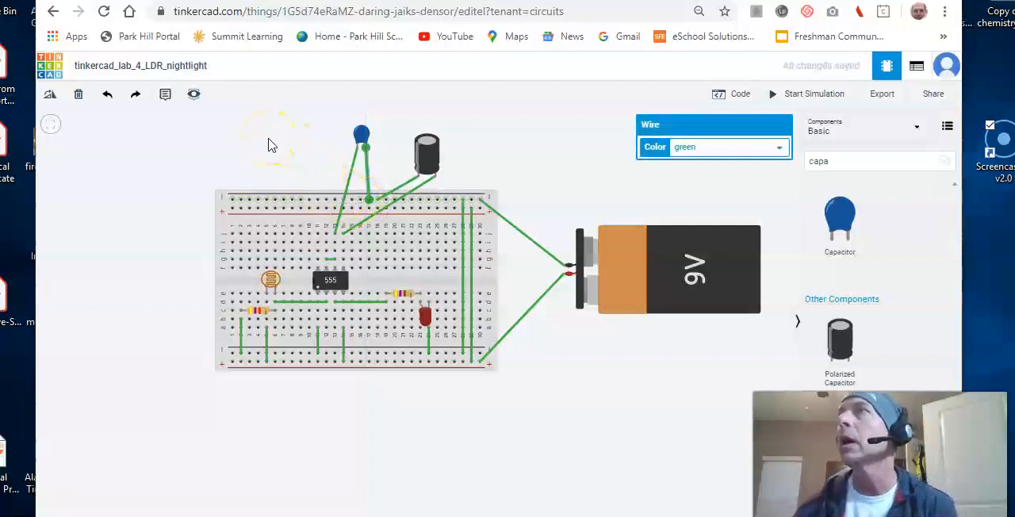
Search the components for "resistor" and add a resistor above the battery side of the breadboard, set to 330 Ω.
{"action": "left_click", "coordinate": [834, 162]}
{"action": "key", "text": "BackSpace"}
{"action": "key", "text": "BackSpace"}
{"action": "key", "text": "BackSpace"}
{"action": "key", "text": "BackSpace"}
{"action": "type", "text": "res"}
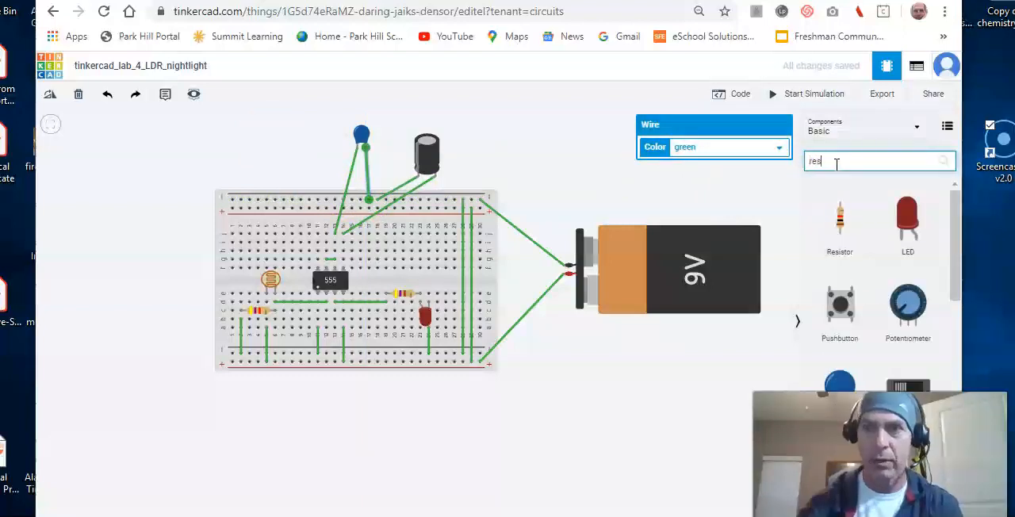
{"action": "type", "text": "istor"}
{"action": "left_click_drag", "start_coordinate": [838, 226], "coordinate": [537, 173]}
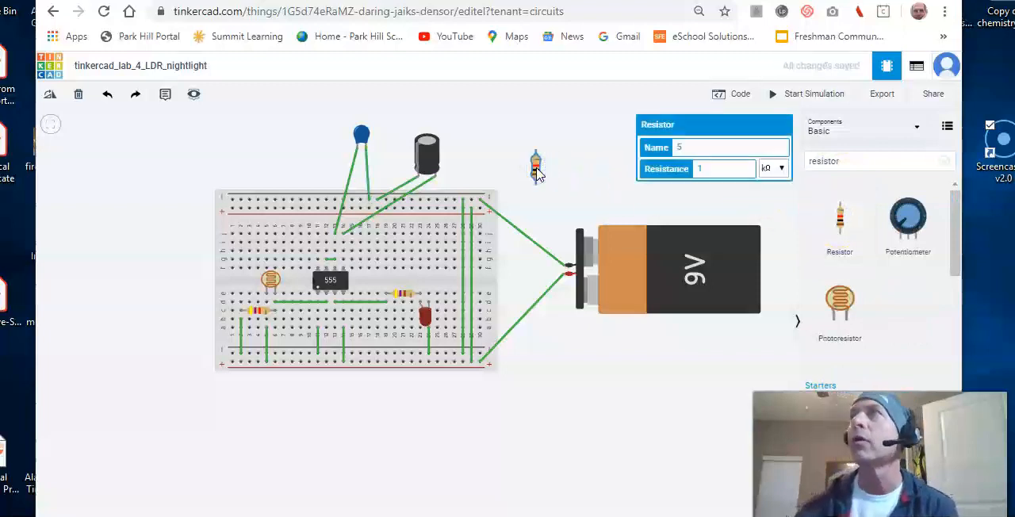
{"action": "double_click", "coordinate": [709, 165]}
{"action": "key", "text": "BackSpace"}
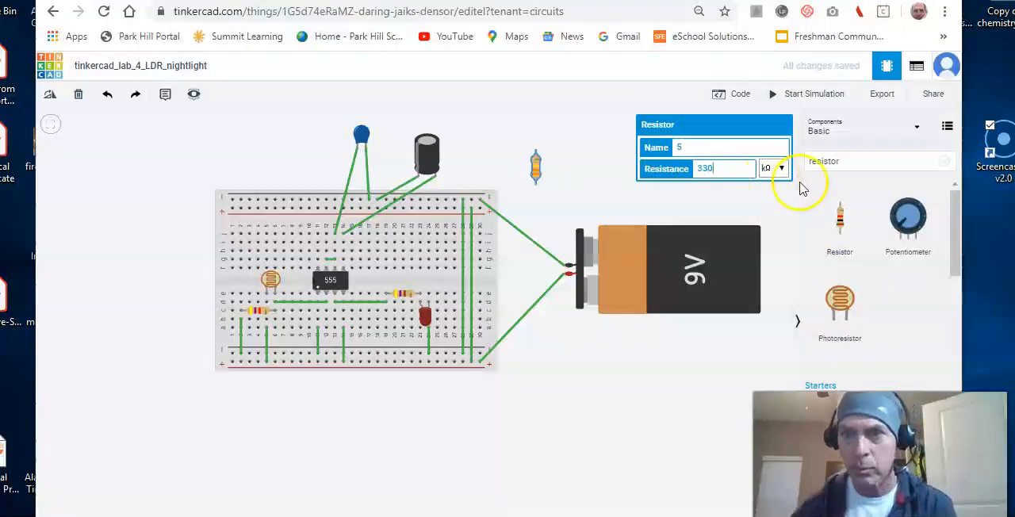
{"action": "left_click", "coordinate": [780, 168]}
{"action": "left_click", "coordinate": [768, 291]}
Rotate the 330 Ω resistor to horizontal and place it above the breadboard, beside the non-polarized capacitor.
{"action": "left_click", "coordinate": [536, 168]}
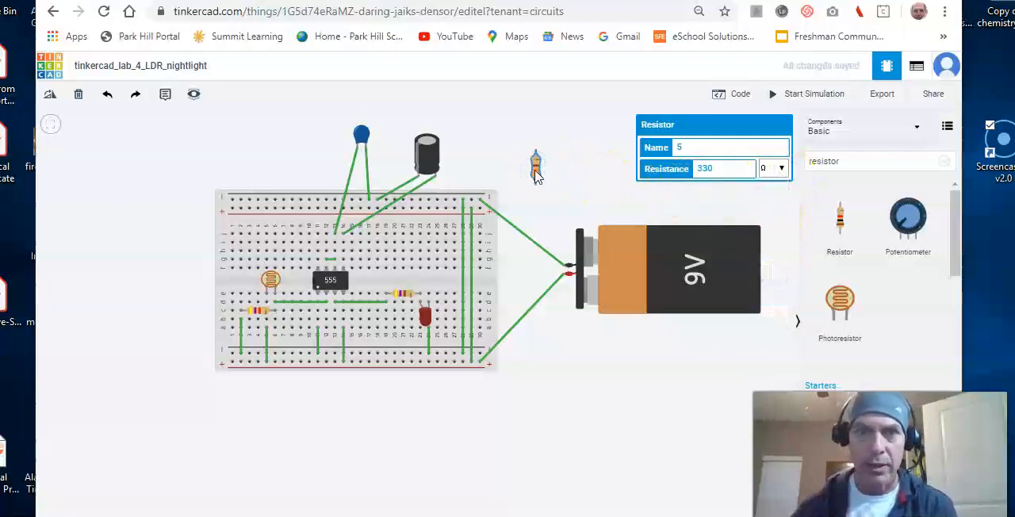
{"action": "key", "text": "r"}
{"action": "left_click_drag", "start_coordinate": [536, 176], "coordinate": [323, 179]}
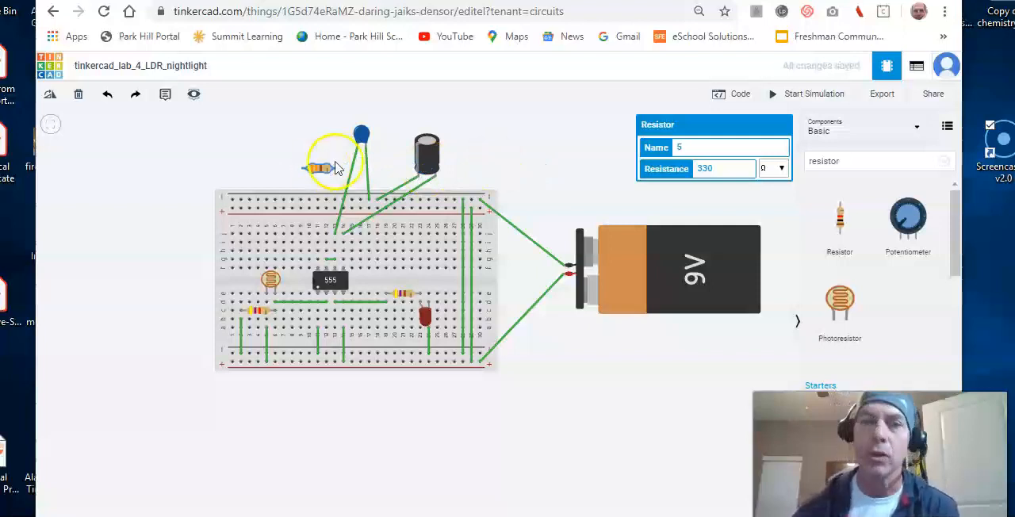
Wire the 330 Ω resistor's Terminal 2 to j12 at timer pin 7 and its Terminal 1 to the upper positive rail.
{"action": "left_click", "coordinate": [325, 236]}
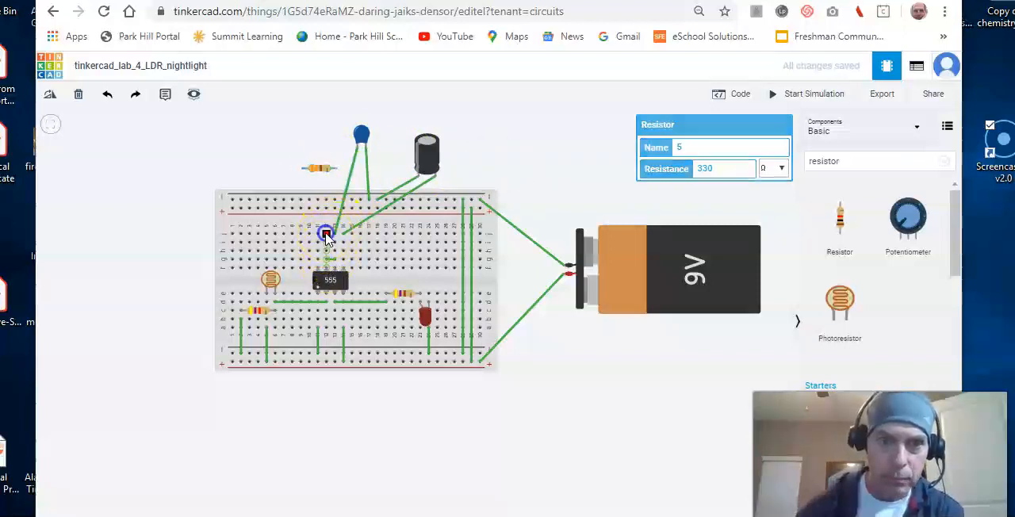
{"action": "left_click", "coordinate": [337, 171]}
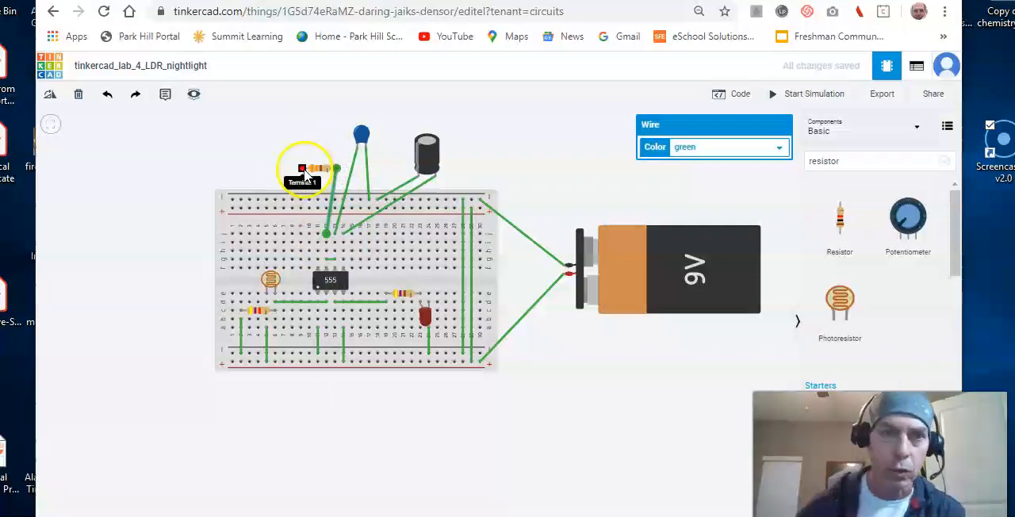
{"action": "left_click", "coordinate": [302, 171]}
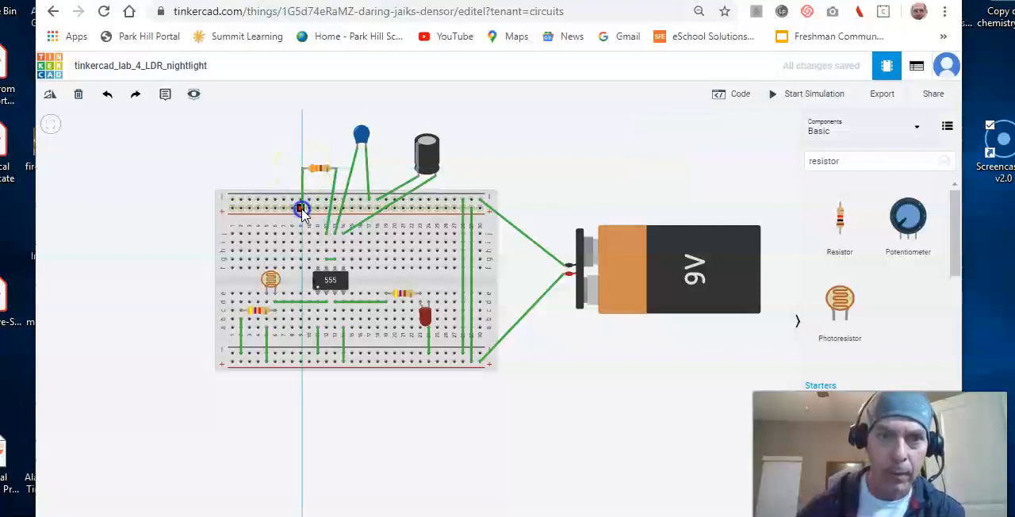
{"action": "left_click", "coordinate": [301, 207]}
{"action": "left_click", "coordinate": [307, 127]}
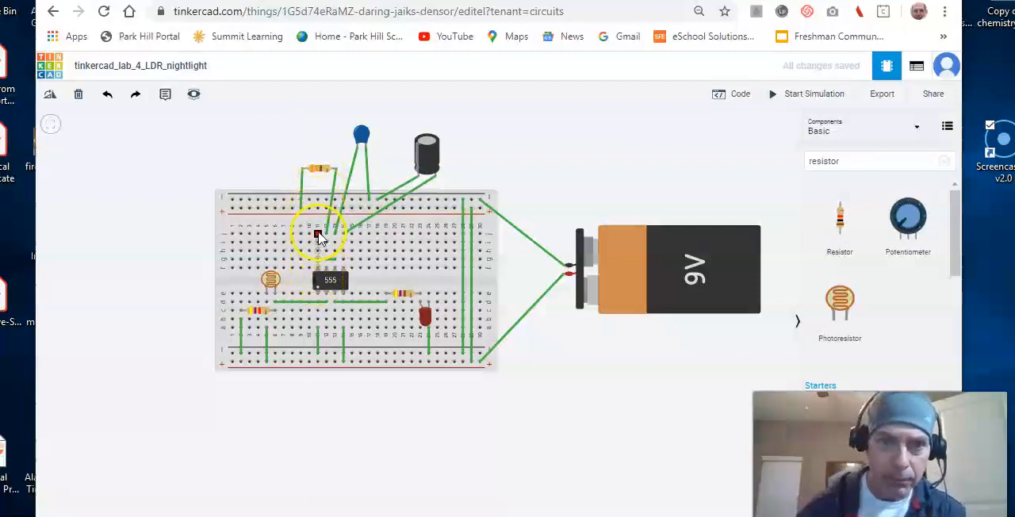
Wire the timer's pin 8 from j11 to the upper positive rail and start the simulation.
{"action": "left_click_drag", "start_coordinate": [317, 236], "coordinate": [317, 208]}
{"action": "left_click", "coordinate": [330, 127]}
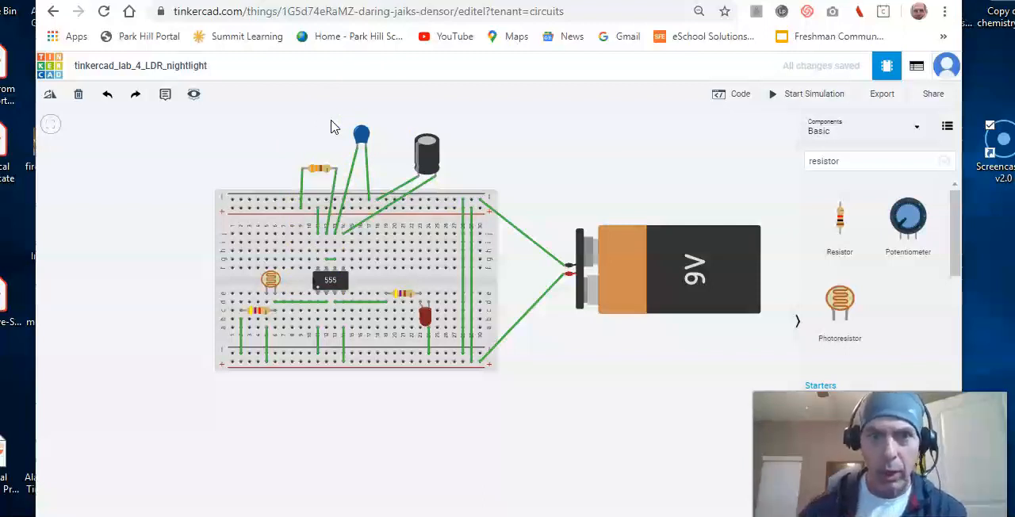
{"action": "left_click", "coordinate": [793, 95]}
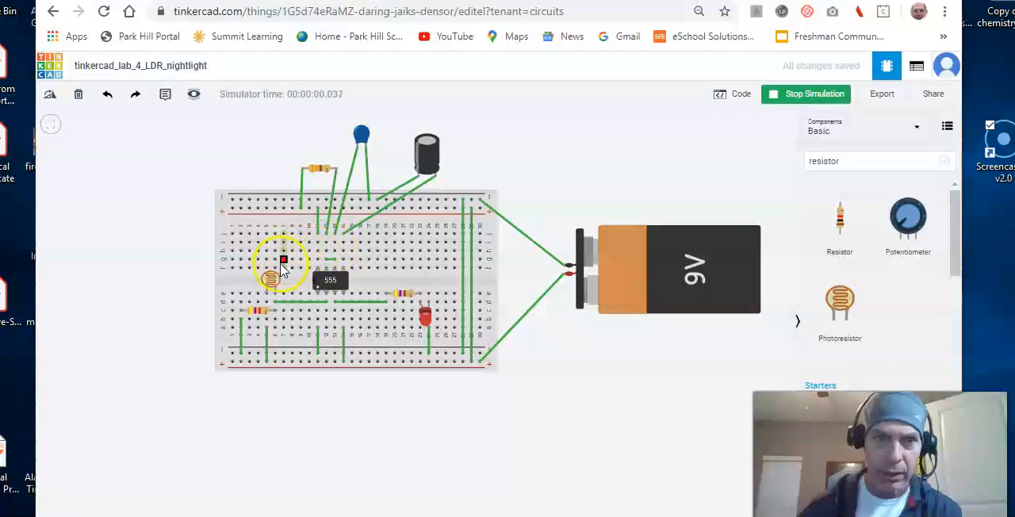
Test the photoresistor in the running simulation by raising its light level from darkest to brightest and returning it to darkest.
{"action": "left_click", "coordinate": [269, 284]}
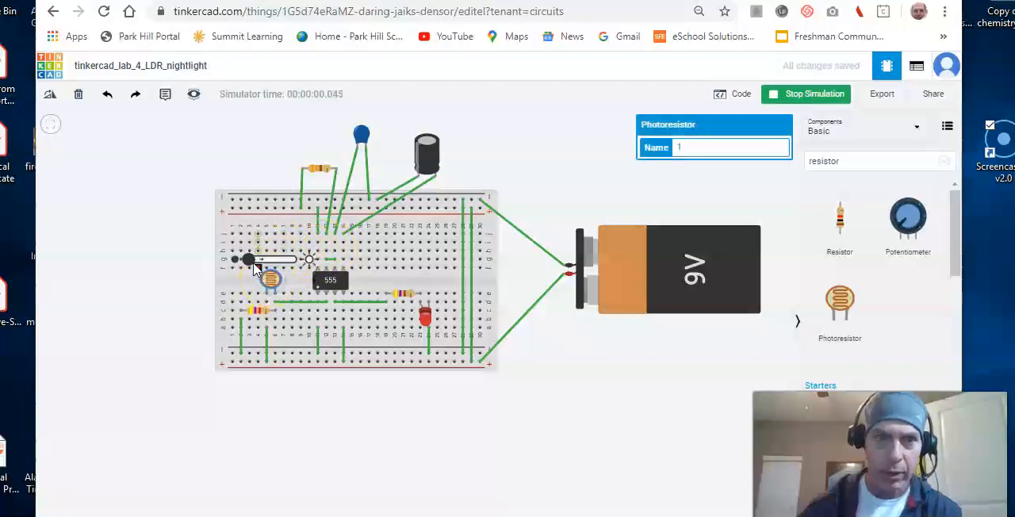
{"action": "left_click_drag", "start_coordinate": [248, 260], "coordinate": [293, 264]}
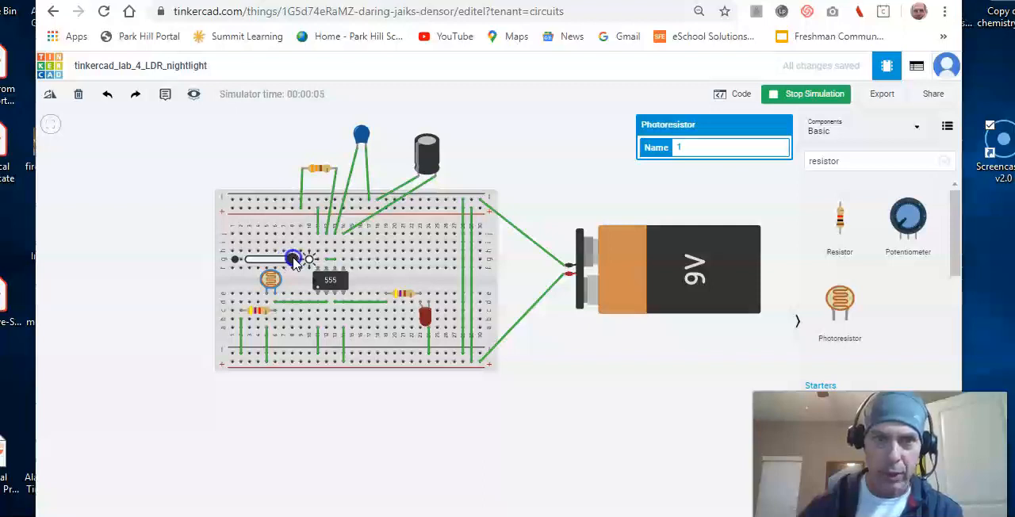
{"action": "left_click_drag", "start_coordinate": [294, 262], "coordinate": [292, 259]}
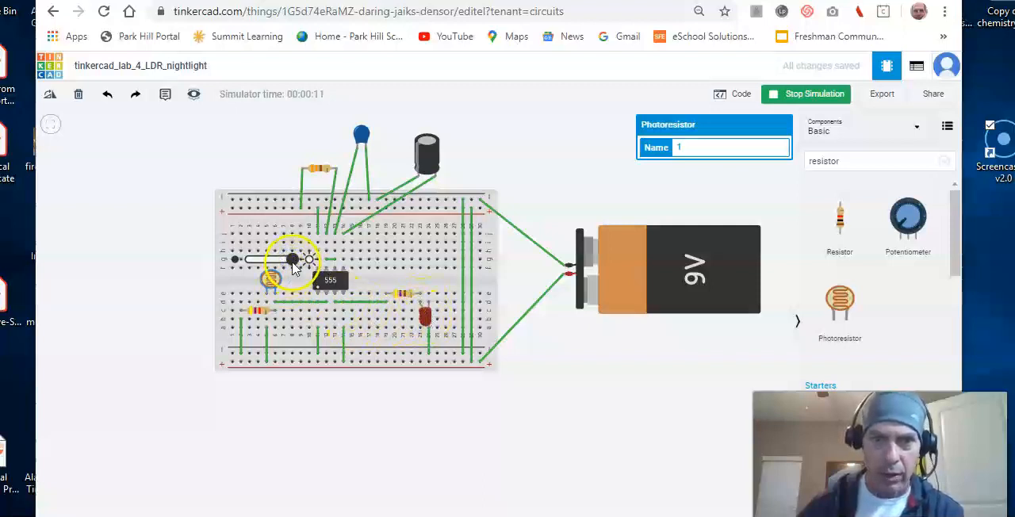
{"action": "left_click_drag", "start_coordinate": [293, 263], "coordinate": [248, 265]}
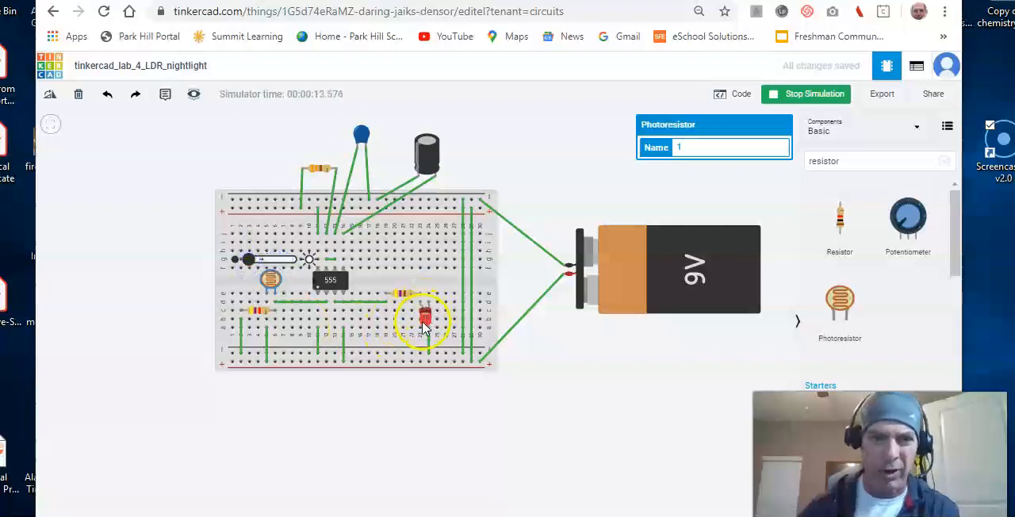
Change the color of the LED on the breadboard to White.
{"action": "left_click", "coordinate": [425, 321]}
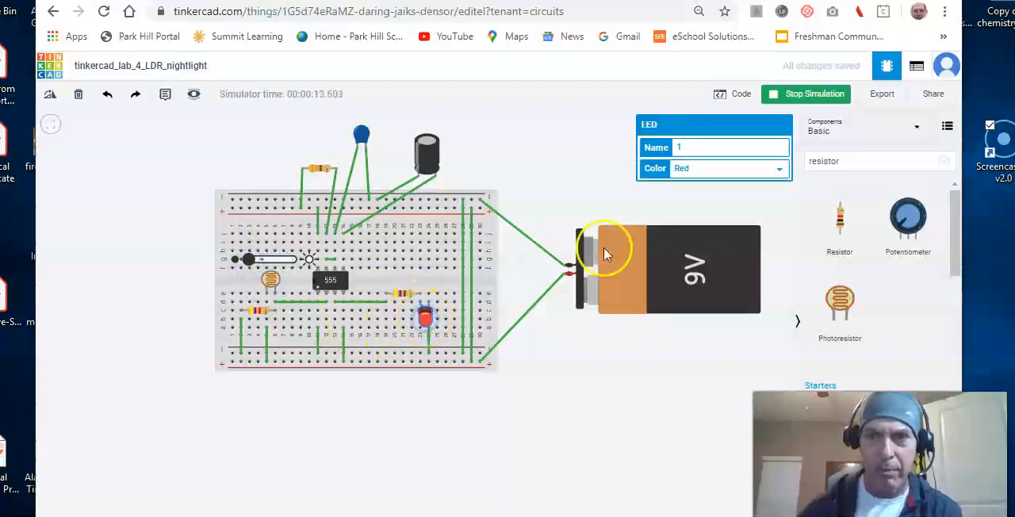
{"action": "left_click", "coordinate": [777, 170]}
{"action": "left_click", "coordinate": [714, 319]}
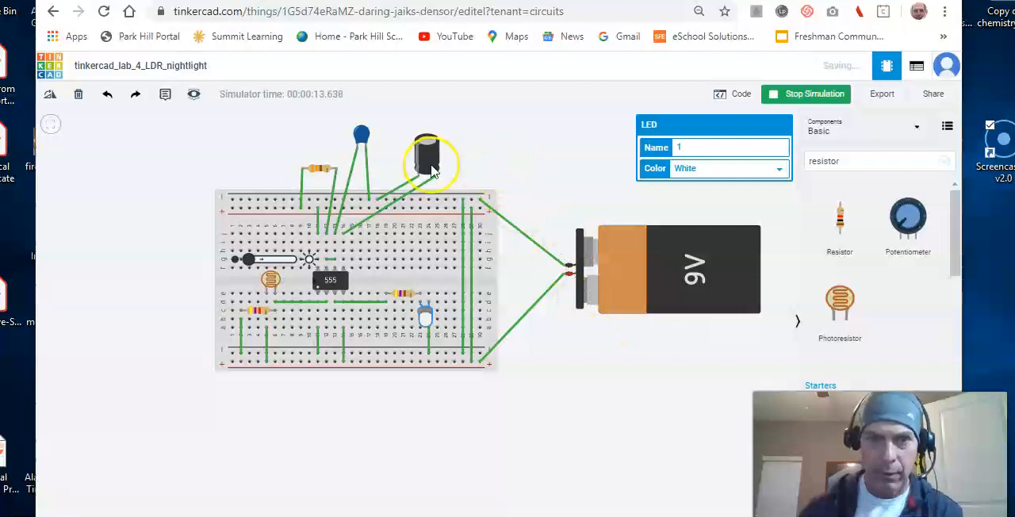
Test the white LED by sweeping the photoresistor's light level to brightest, back to darkest, and to brightest again.
{"action": "left_click_drag", "start_coordinate": [248, 262], "coordinate": [315, 266]}
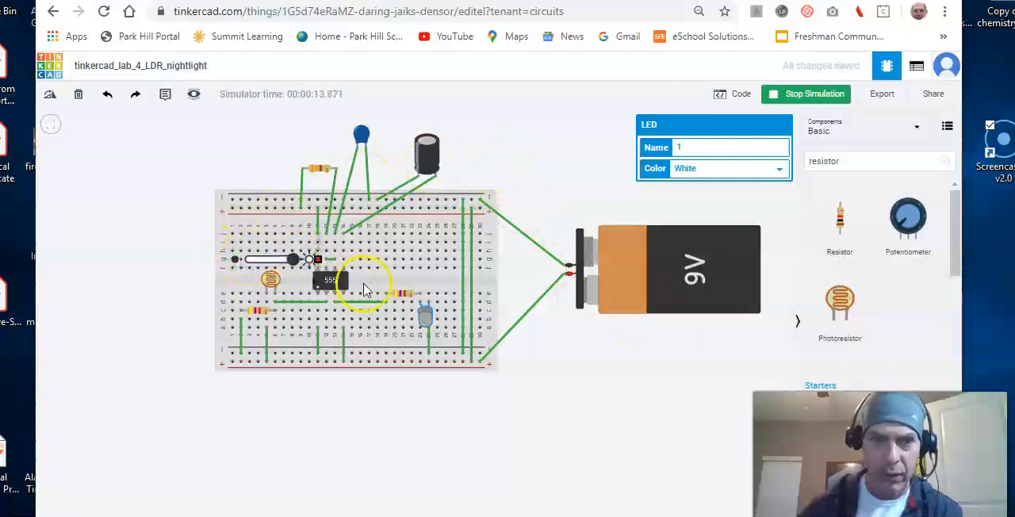
{"action": "left_click_drag", "start_coordinate": [302, 279], "coordinate": [249, 272]}
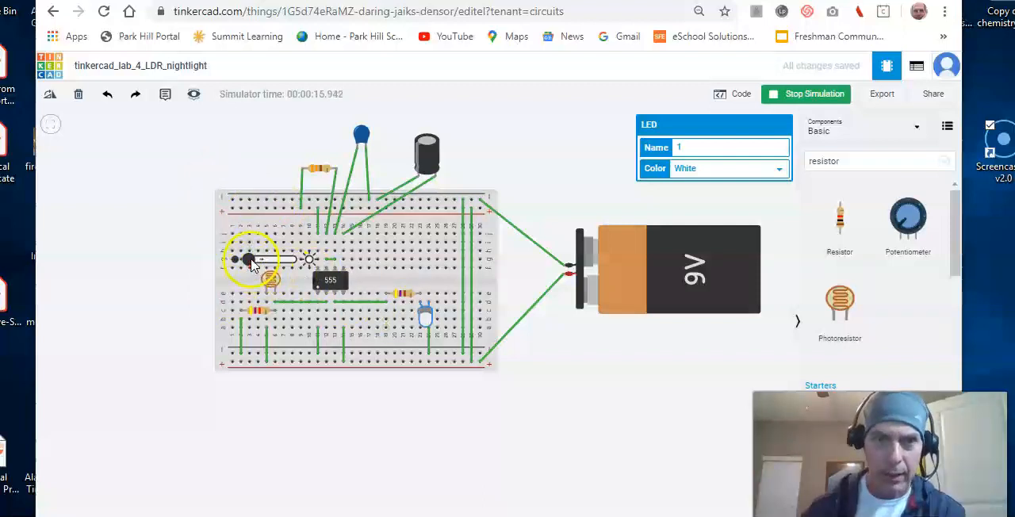
{"action": "mouse_move", "coordinate": [253, 263]}
{"action": "left_mouse_down"}
{"action": "mouse_move", "coordinate": [269, 266]}
{"action": "mouse_move", "coordinate": [241, 266]}
{"action": "left_mouse_up"}
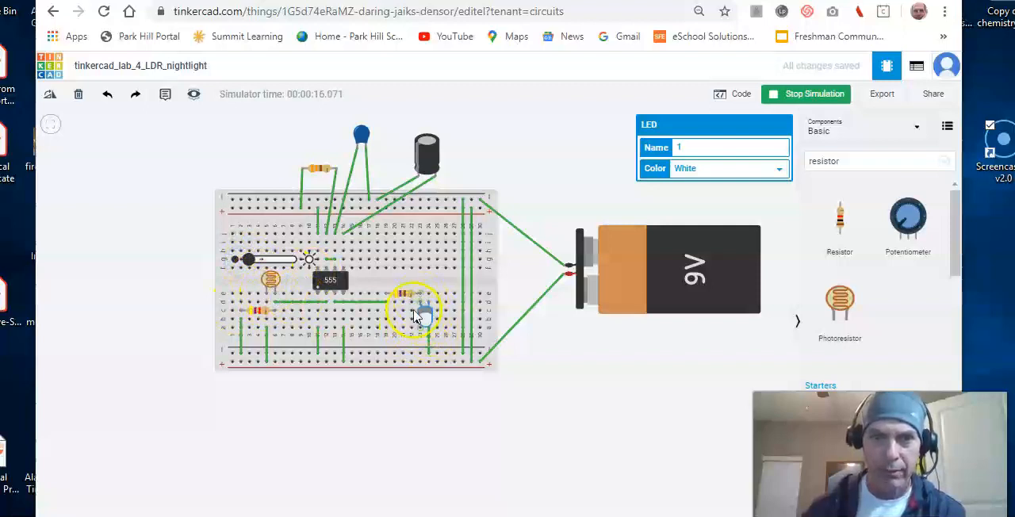
{"action": "left_click_drag", "start_coordinate": [252, 262], "coordinate": [303, 264]}
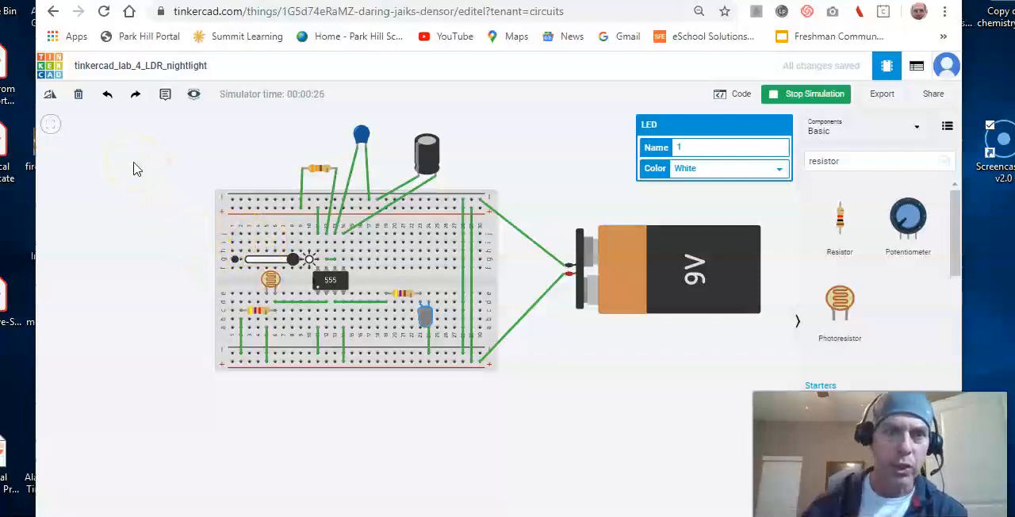
Return to the Circuits dashboard and capture a screen snip from the Tinkercad logo through the profile to the newest tinkercad_lab_4_LDR_nightlight design.
{"action": "left_click", "coordinate": [50, 70]}
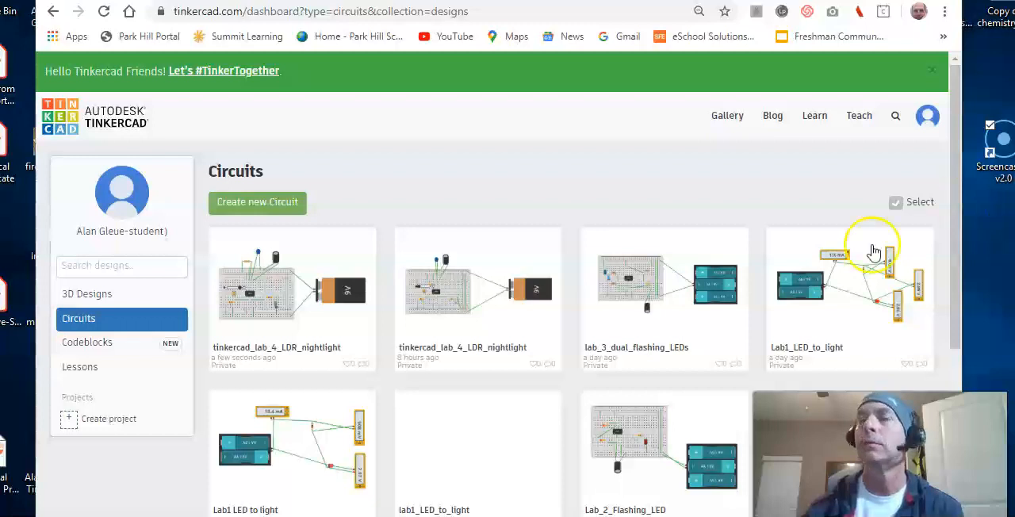
{"action": "key", "text": "super+shift+s"}
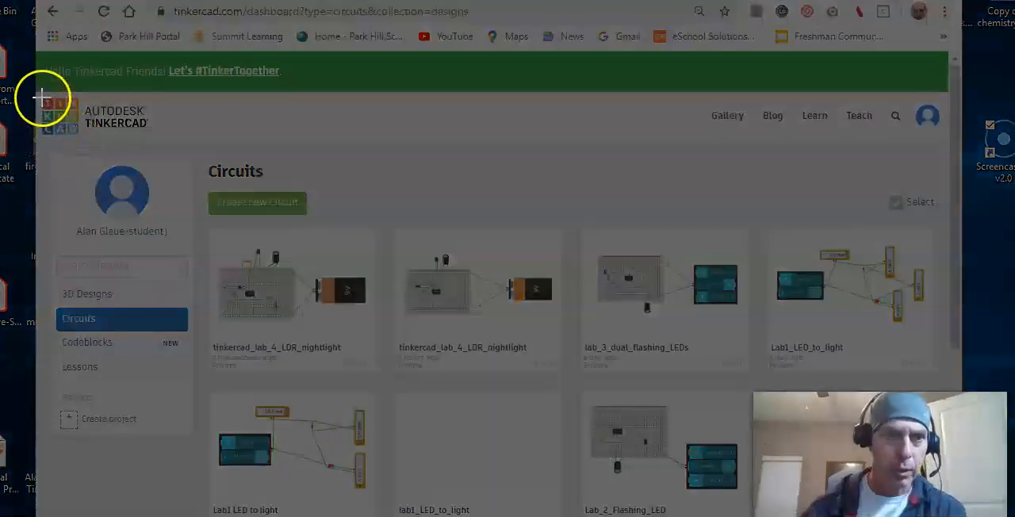
{"action": "left_click_drag", "start_coordinate": [41, 96], "coordinate": [382, 380]}
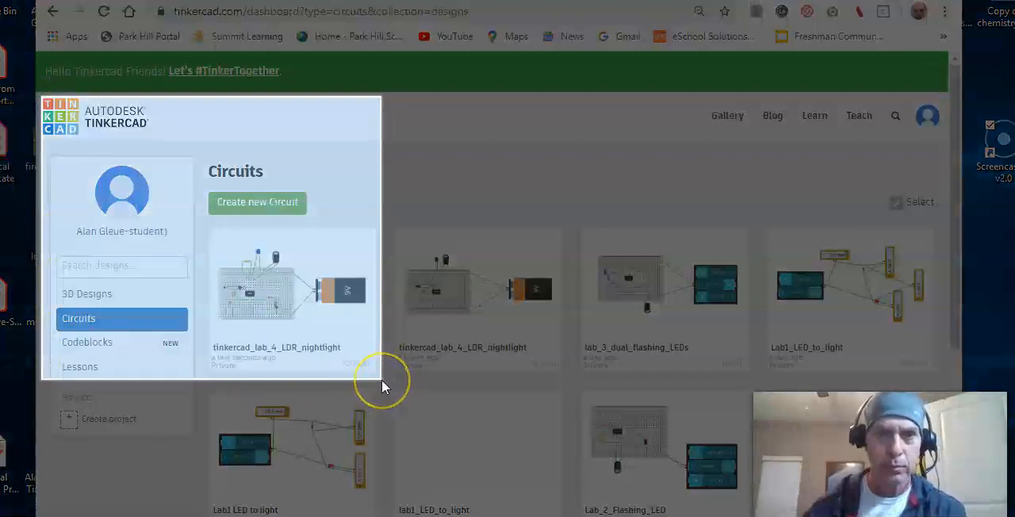